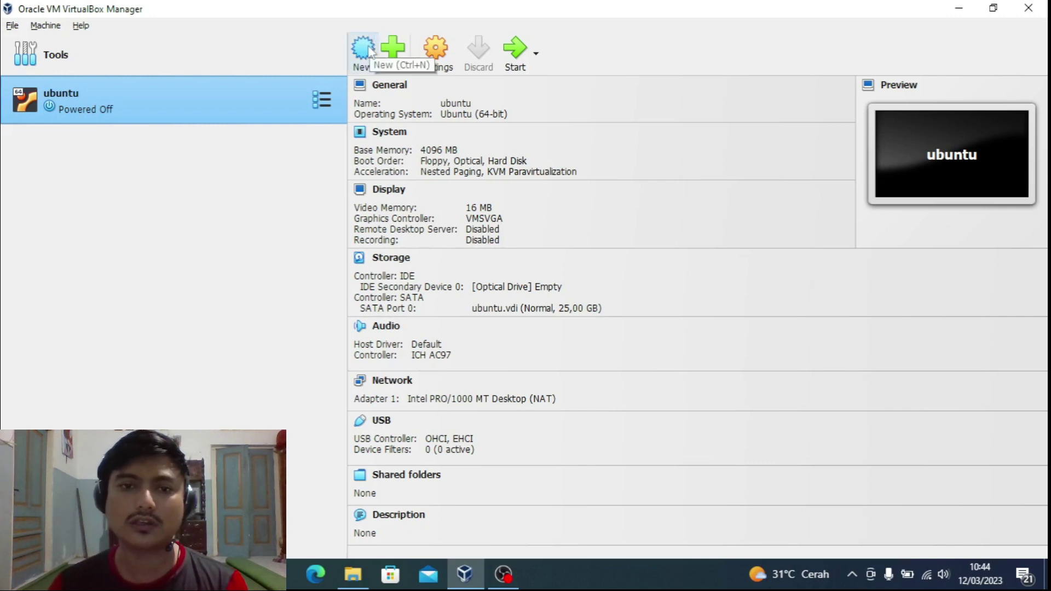
Step: Create a new VM named Ubuntu_Kelompok1, auto-typed as Linux, Ubuntu (64-bit)
click(370, 51)
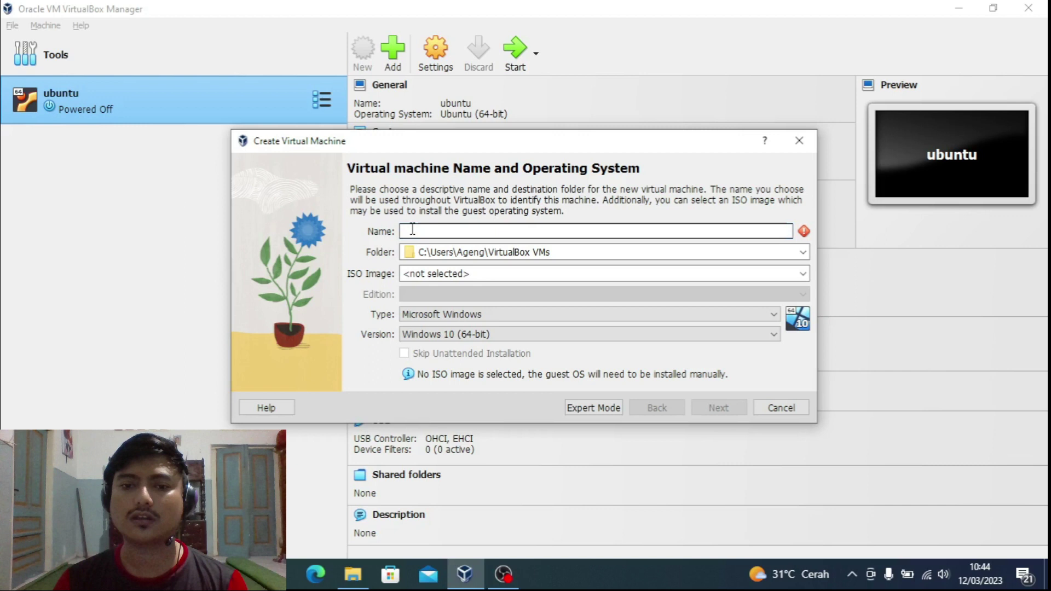
text(Ubu)
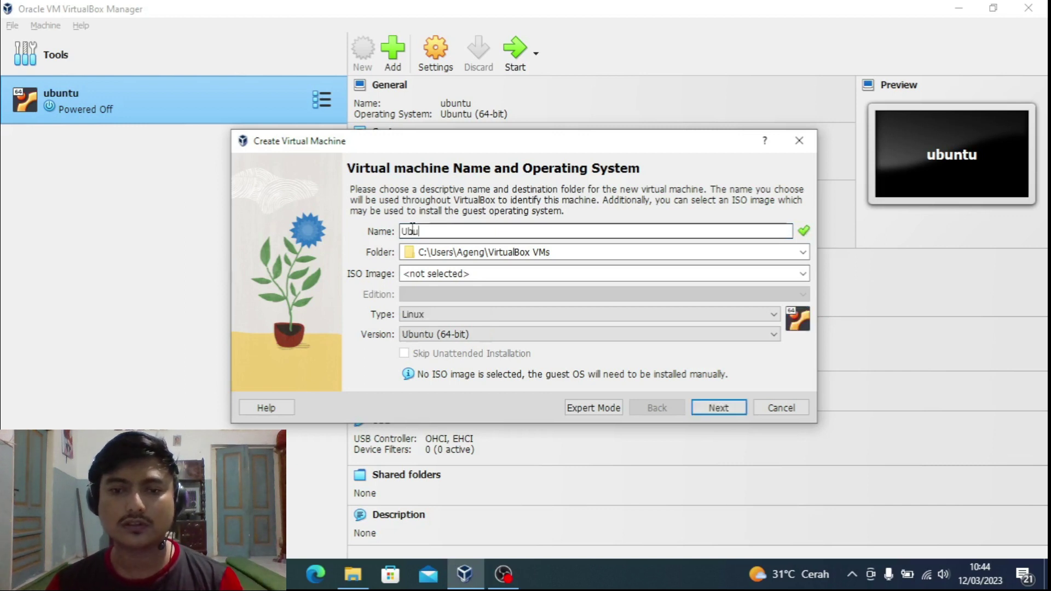
text(ntu_)
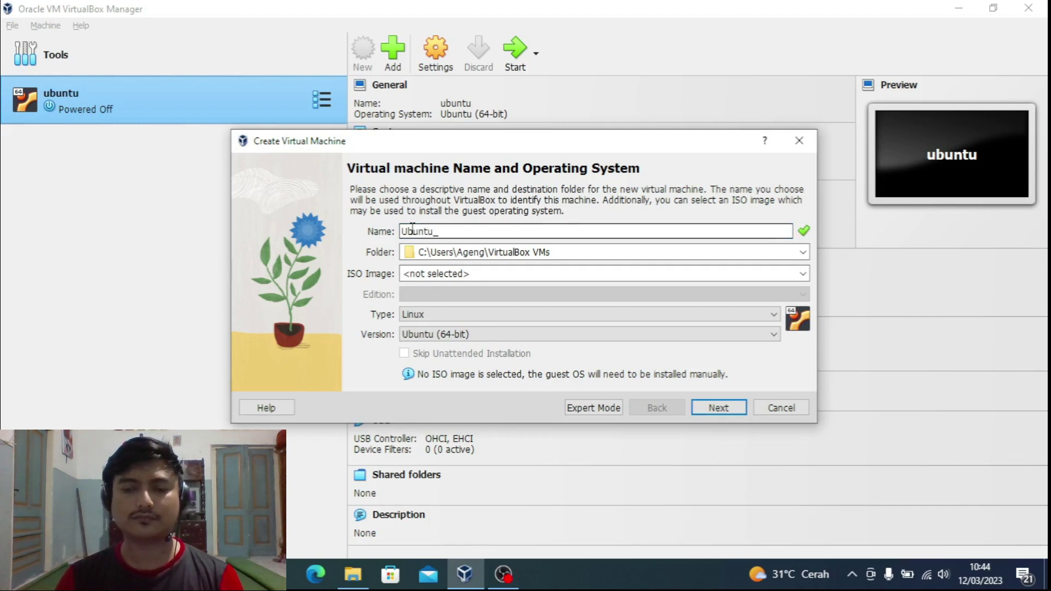
text(Kel)
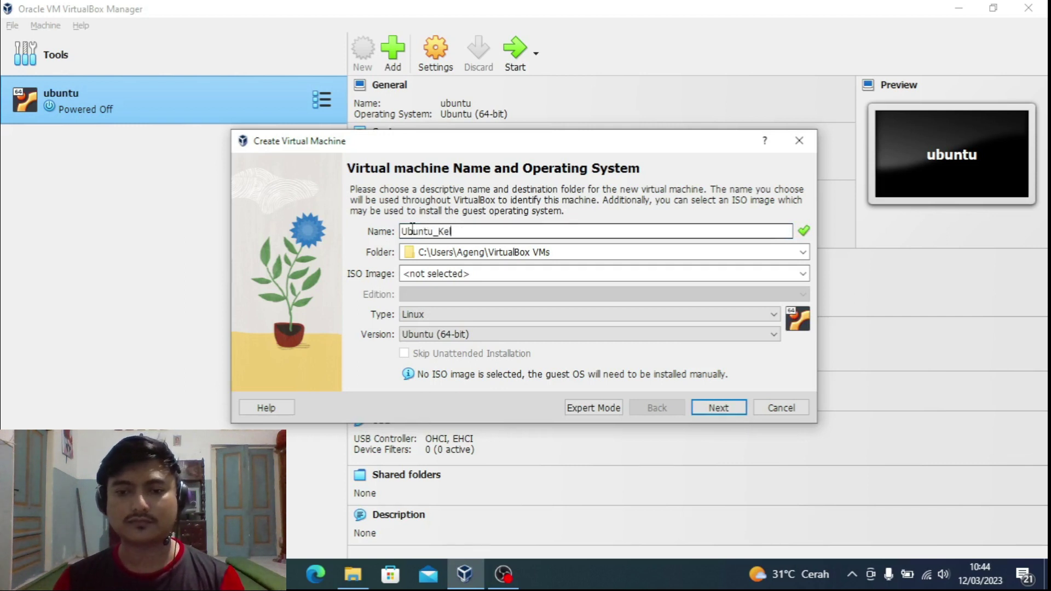
text(ompok1)
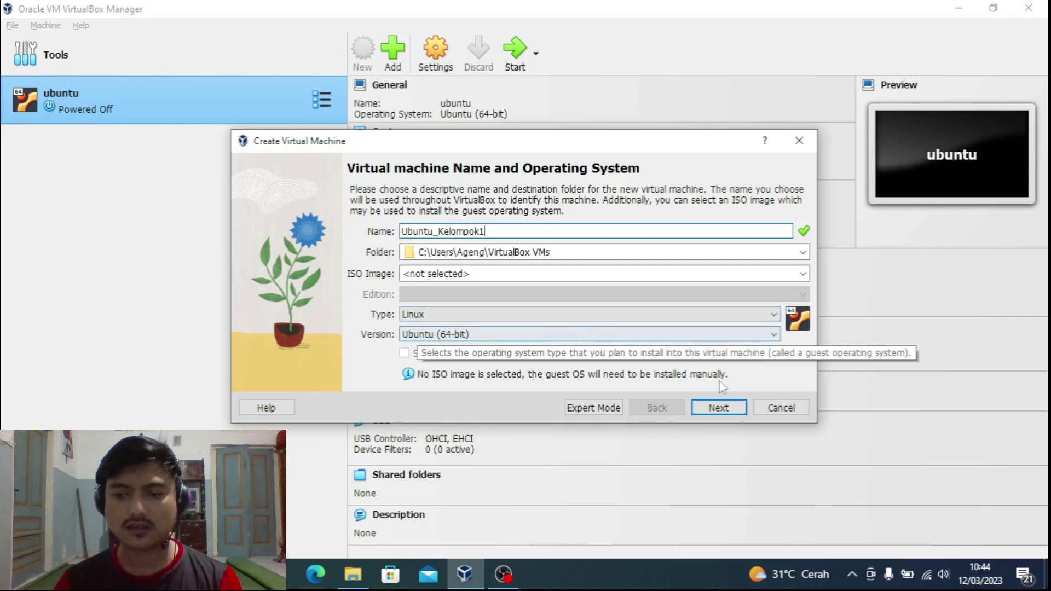
Step: Give the VM 4096 MB base memory and a 25 GB virtual disk, then finish creation
click(722, 408)
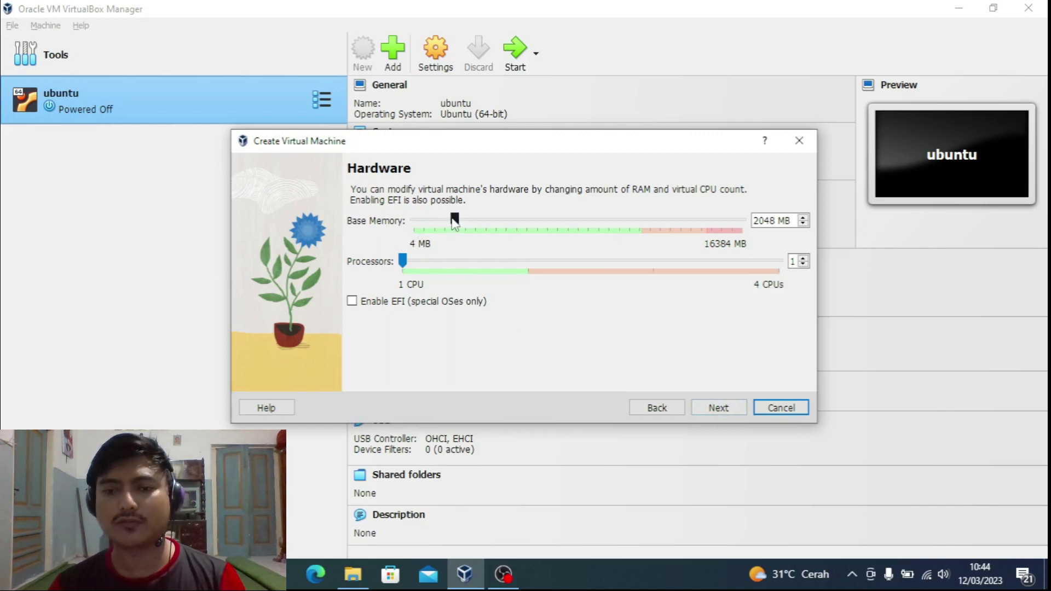
drag(454, 221, 469, 218)
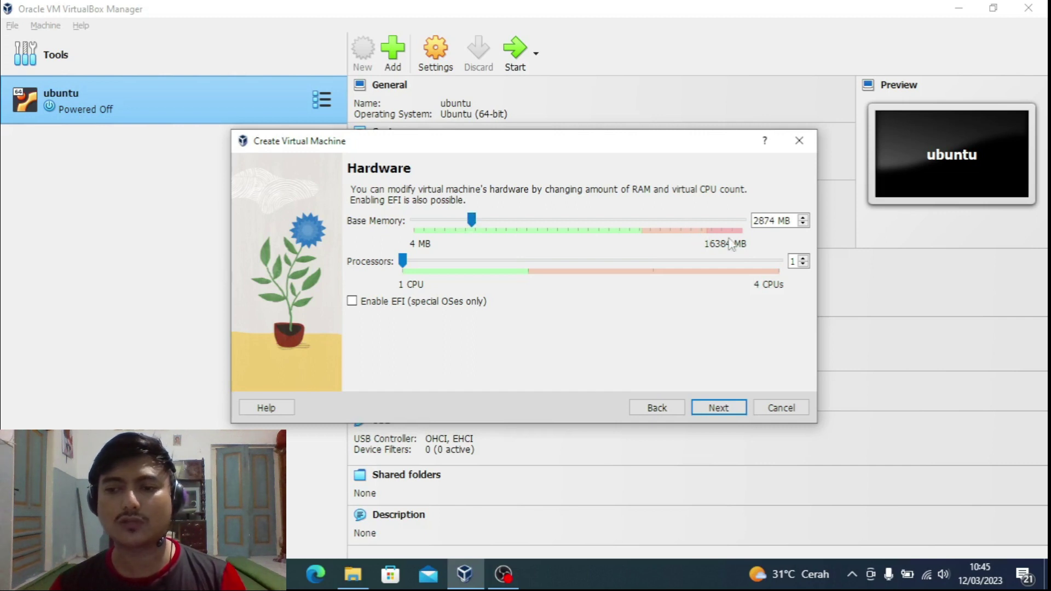
drag(474, 220, 499, 218)
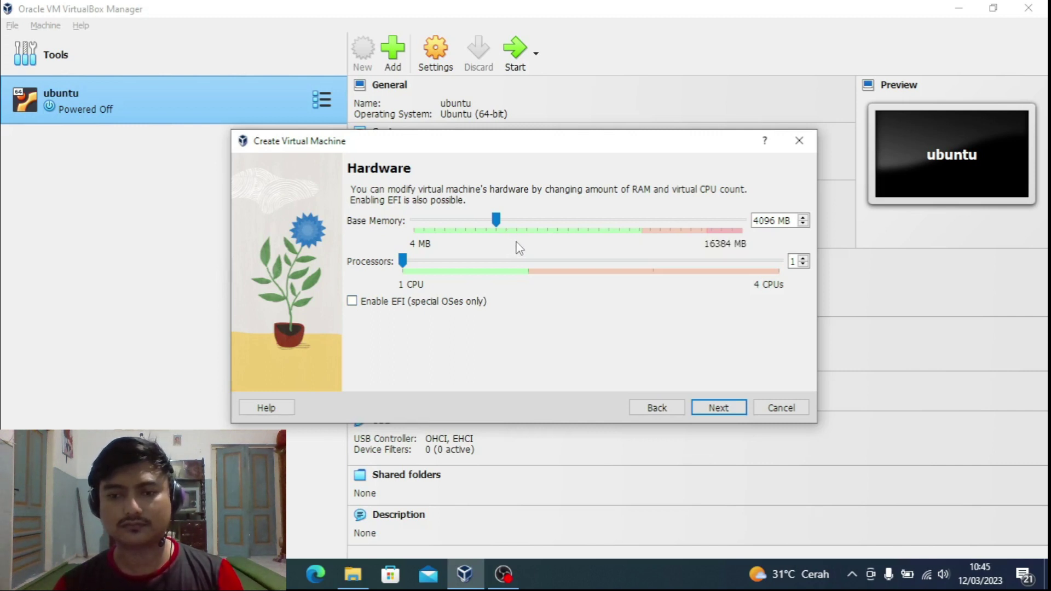
click(718, 408)
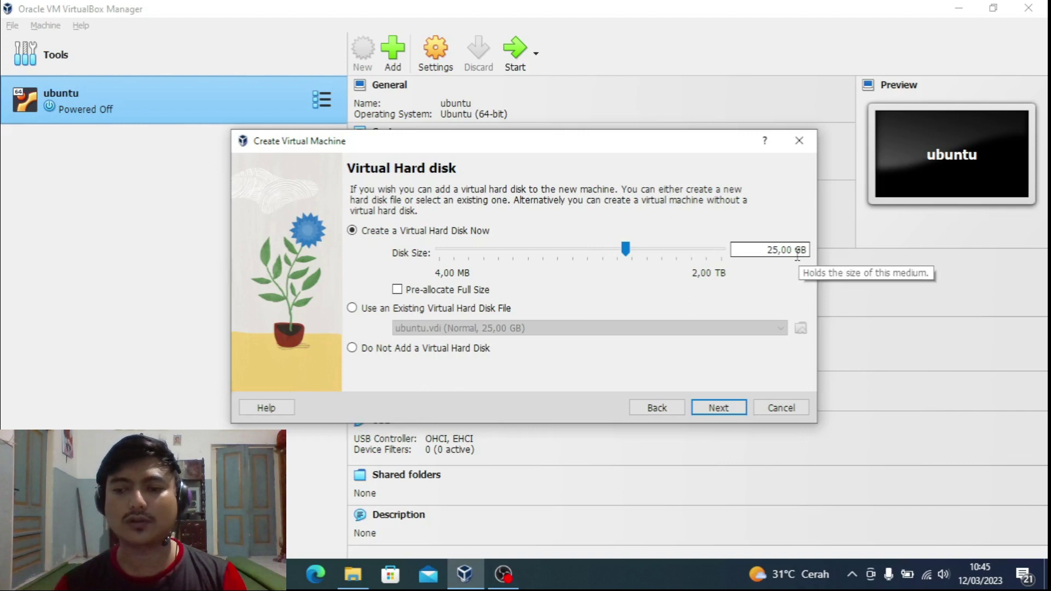
click(719, 408)
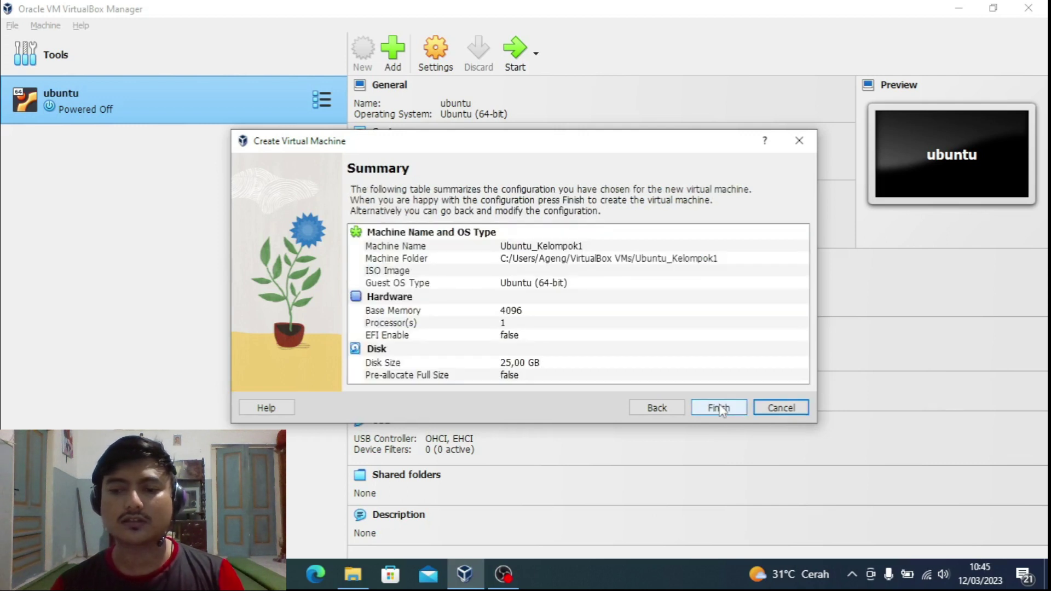
click(719, 408)
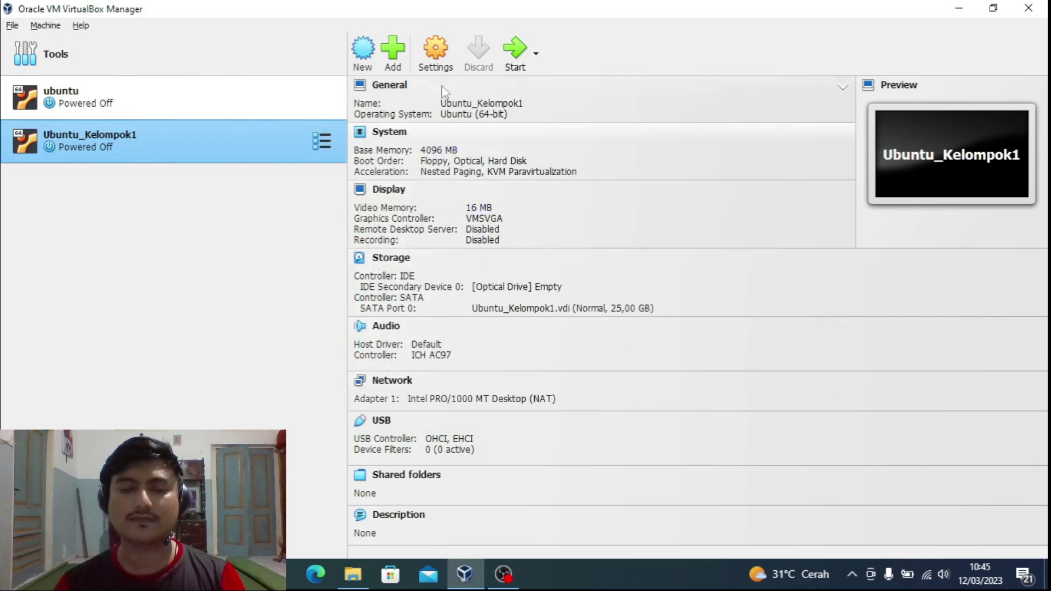
click(438, 70)
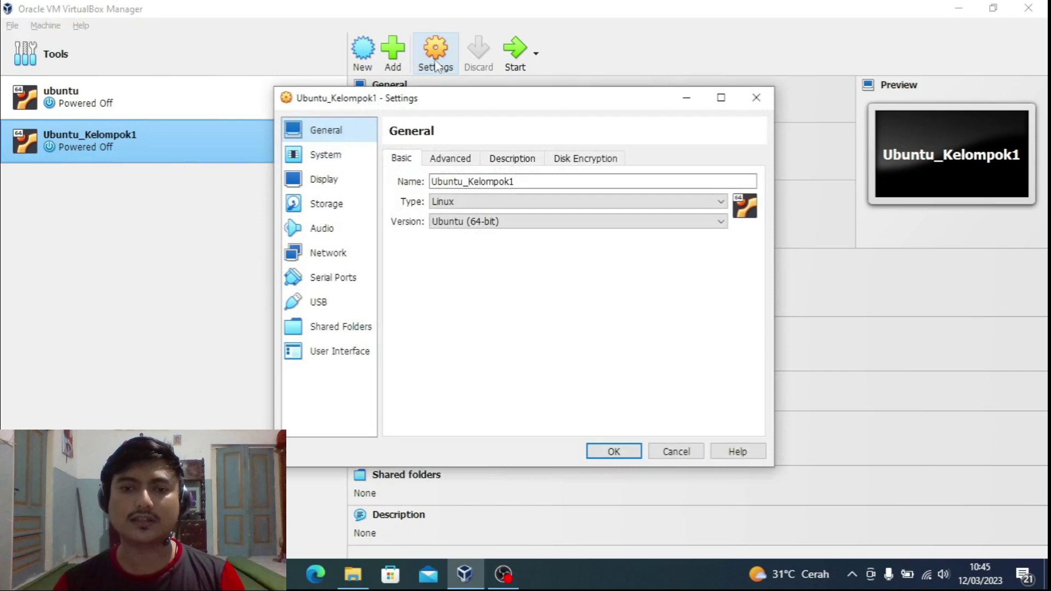
click(328, 154)
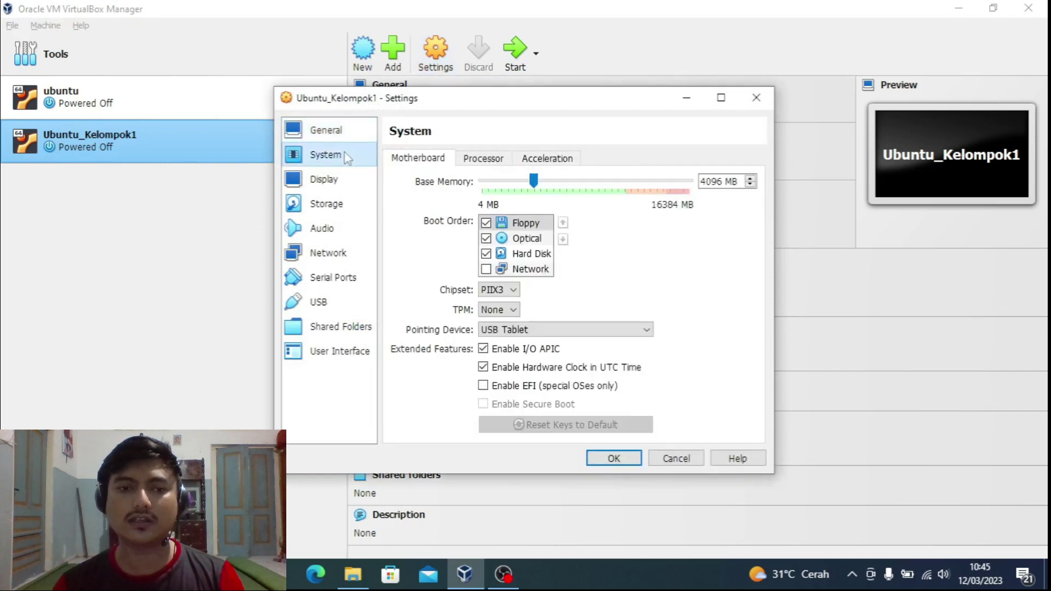
click(340, 180)
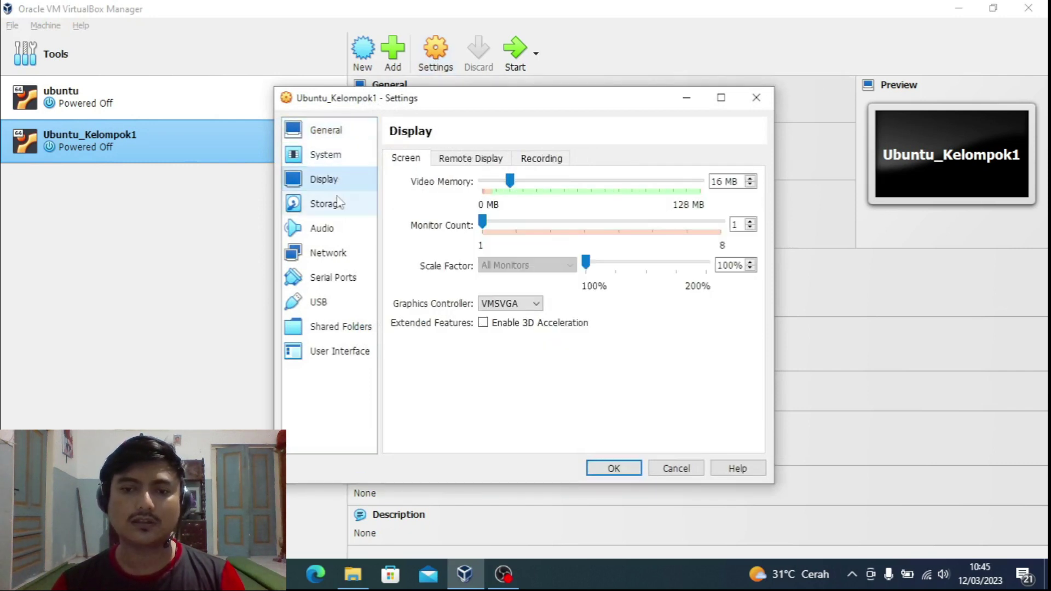
click(334, 207)
click(335, 230)
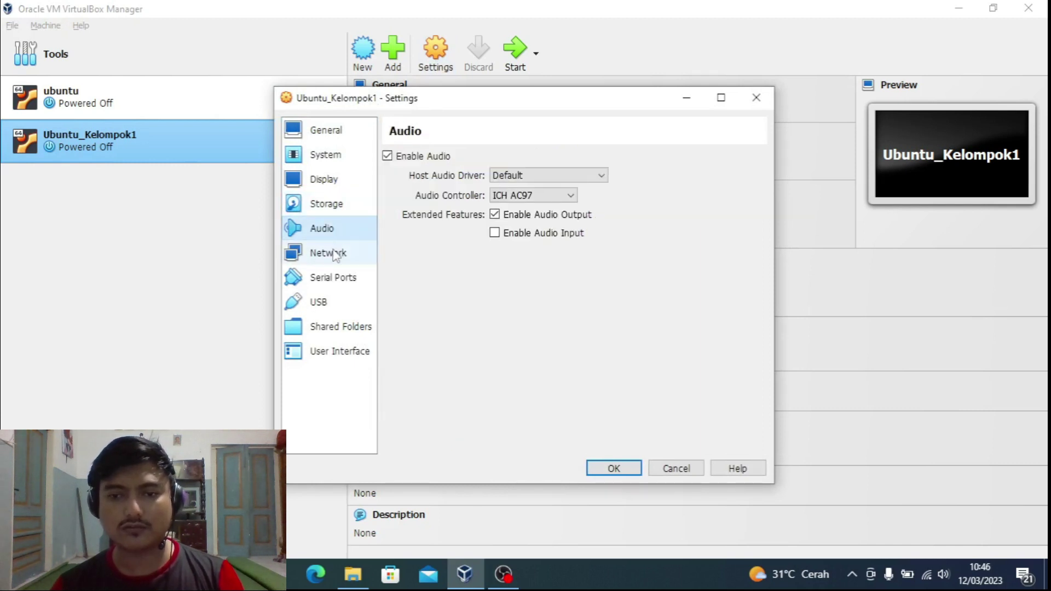
click(335, 254)
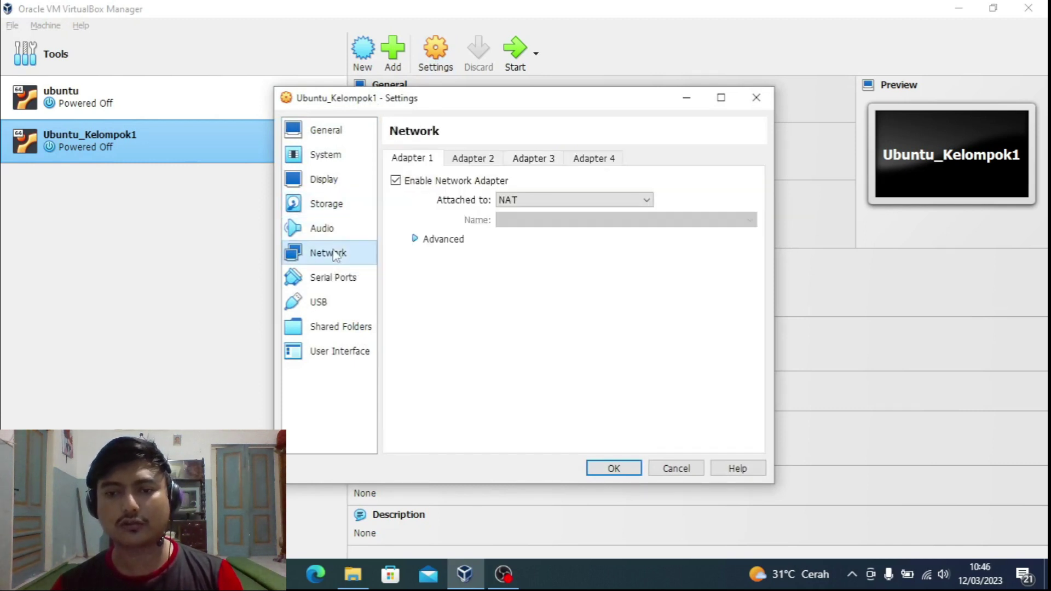
click(335, 279)
click(335, 302)
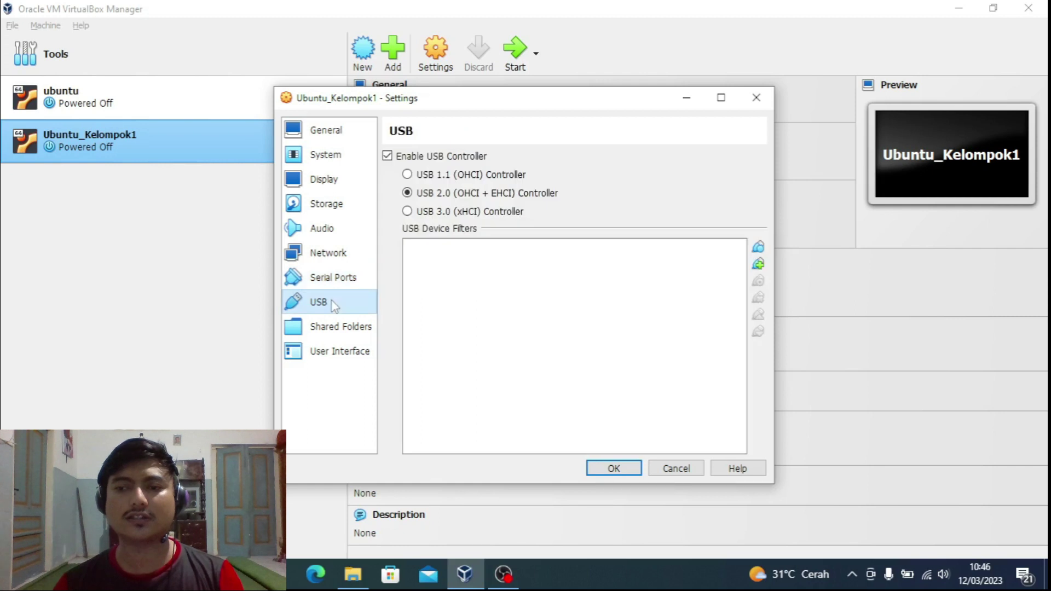
click(753, 100)
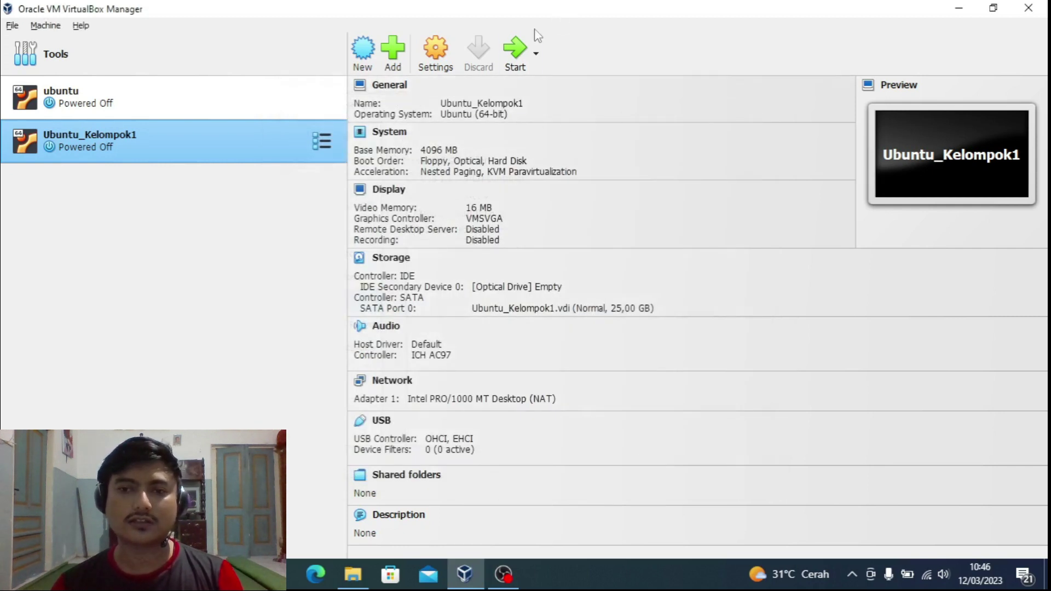
Step: Power on Ubuntu_Kelompok1 and dismiss the auto-capture keyboard notification
click(517, 49)
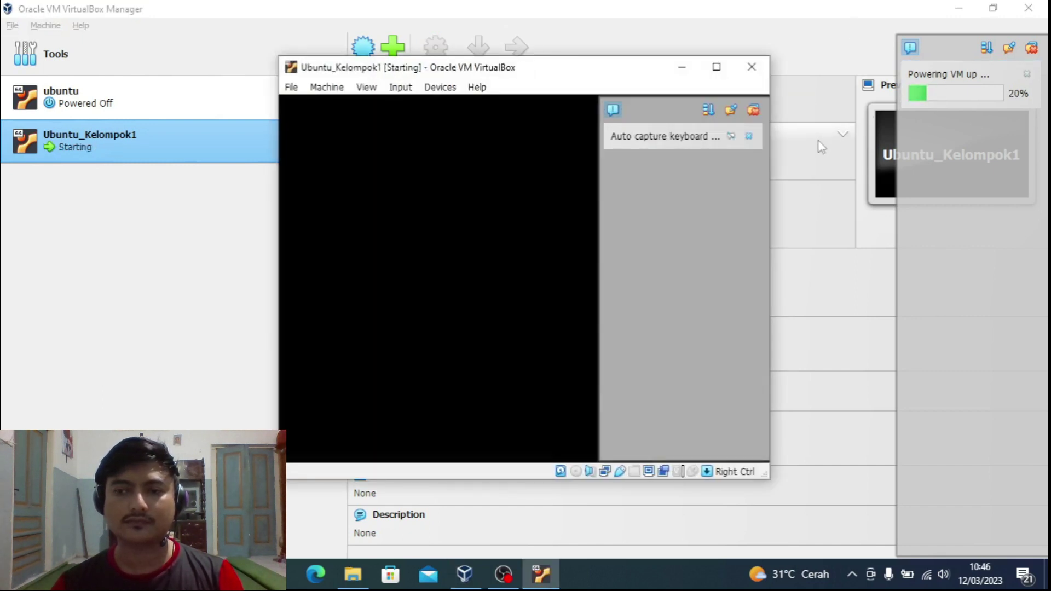
click(753, 109)
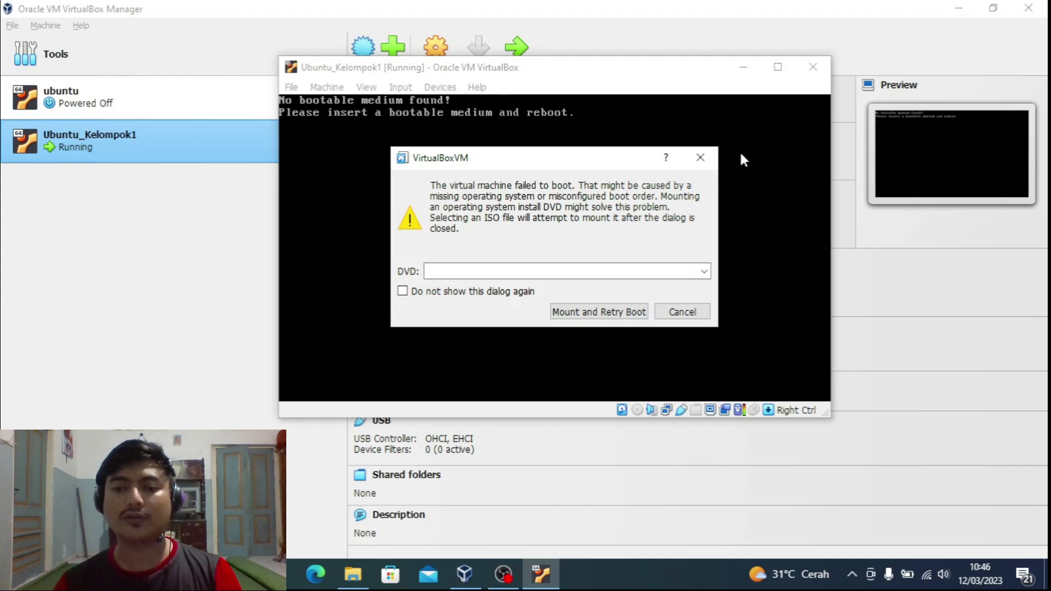
Step: Mount ubuntu-22.04.2-desktop-amd64.iso from Downloads as the DVD and retry the boot
click(590, 313)
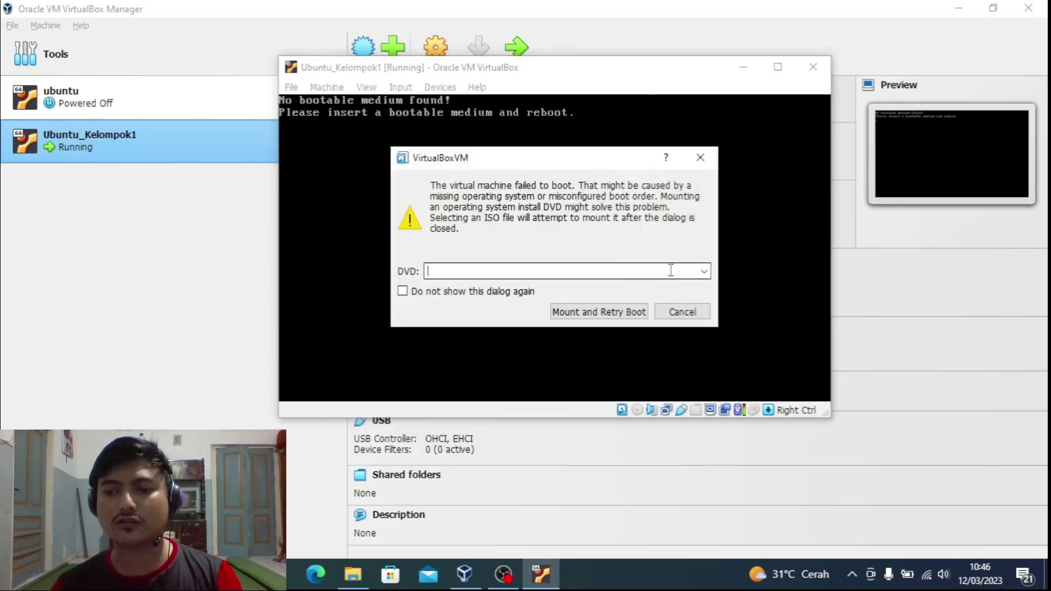
click(703, 271)
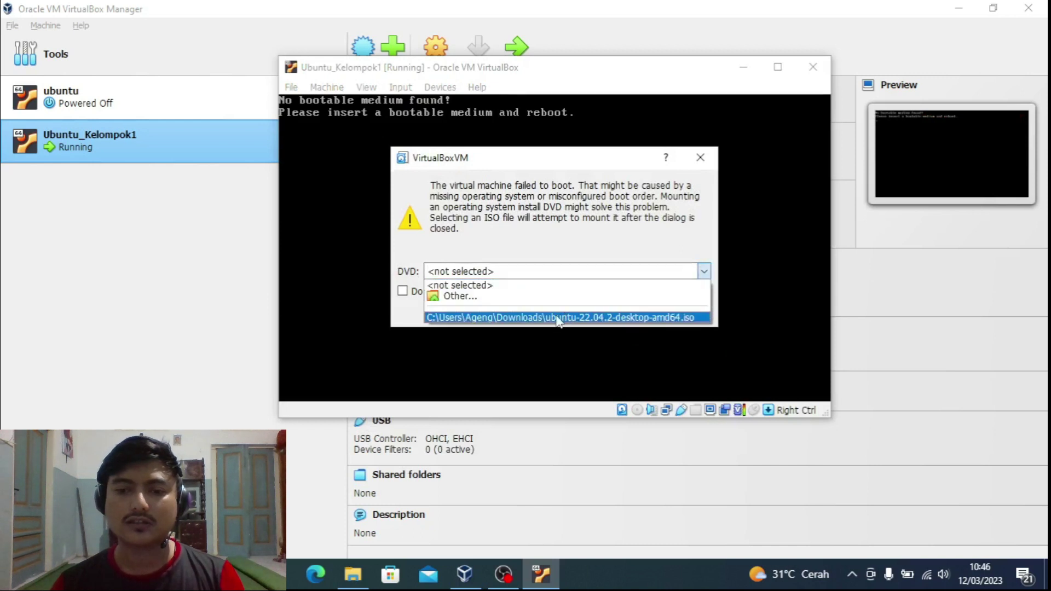
click(517, 296)
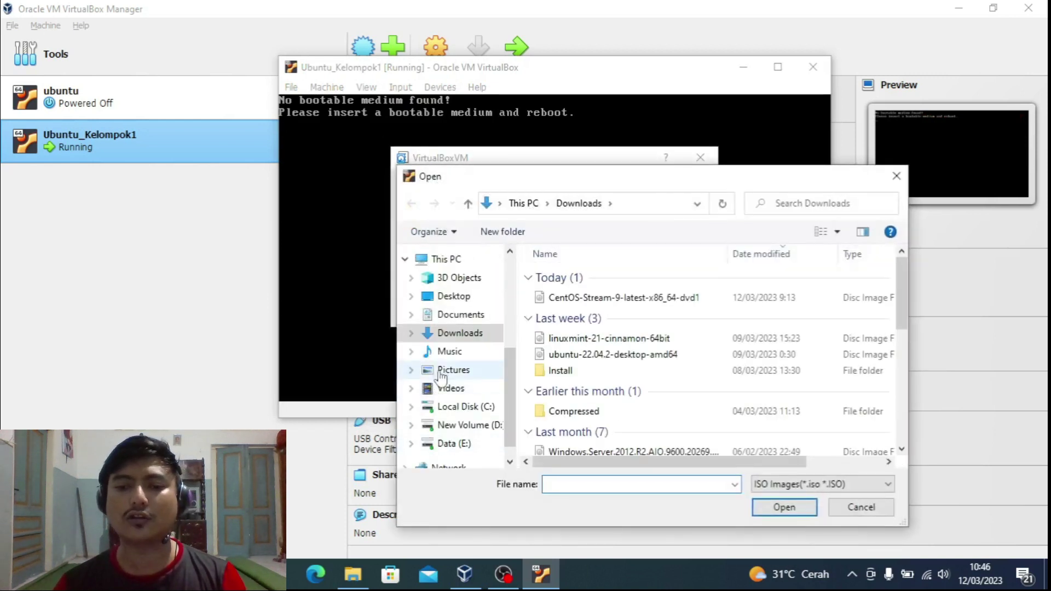
click(437, 335)
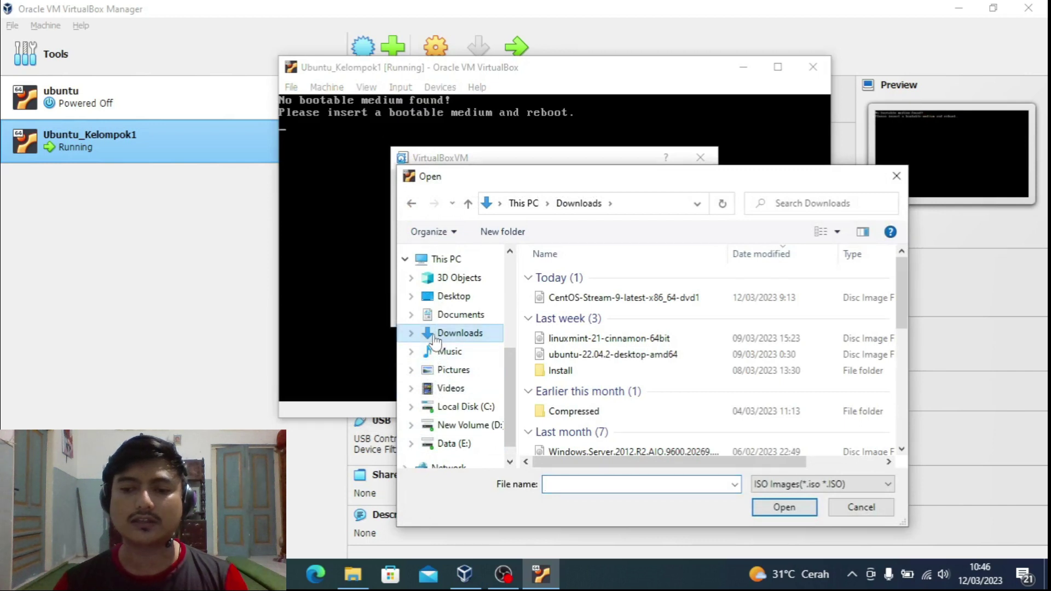
click(602, 357)
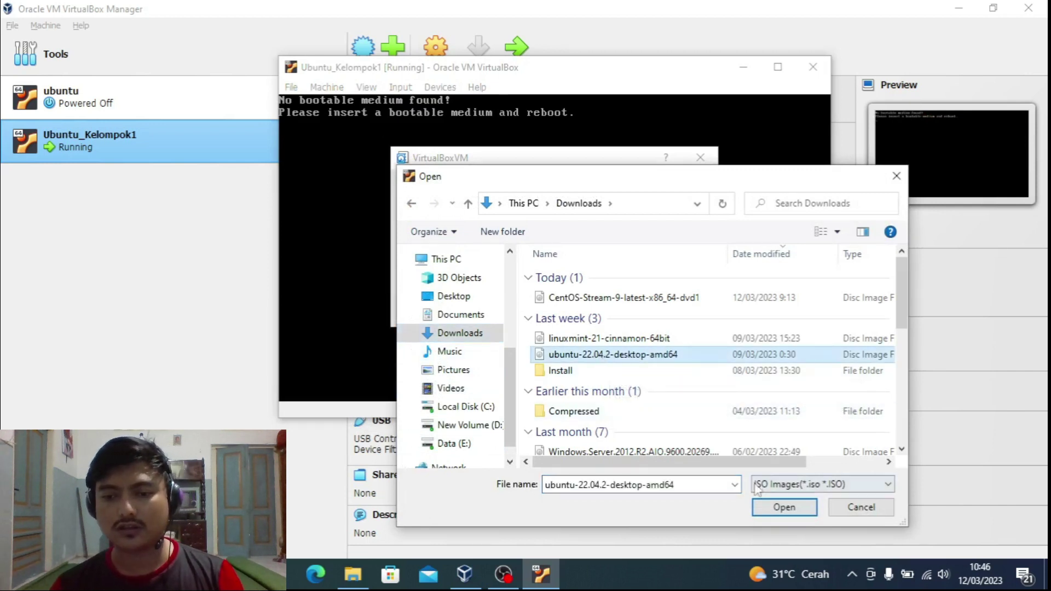
click(783, 507)
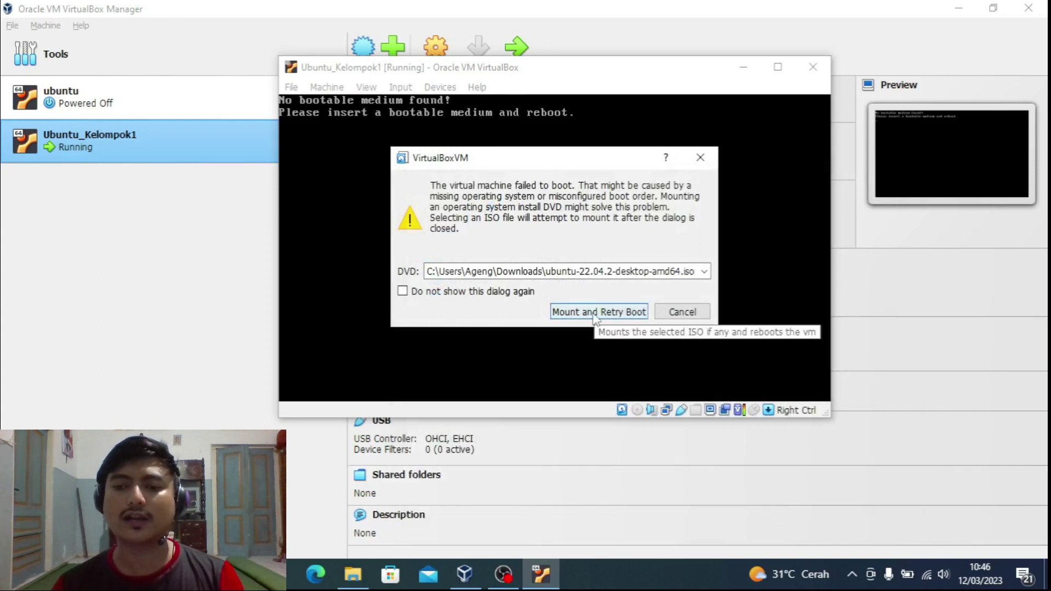
click(596, 312)
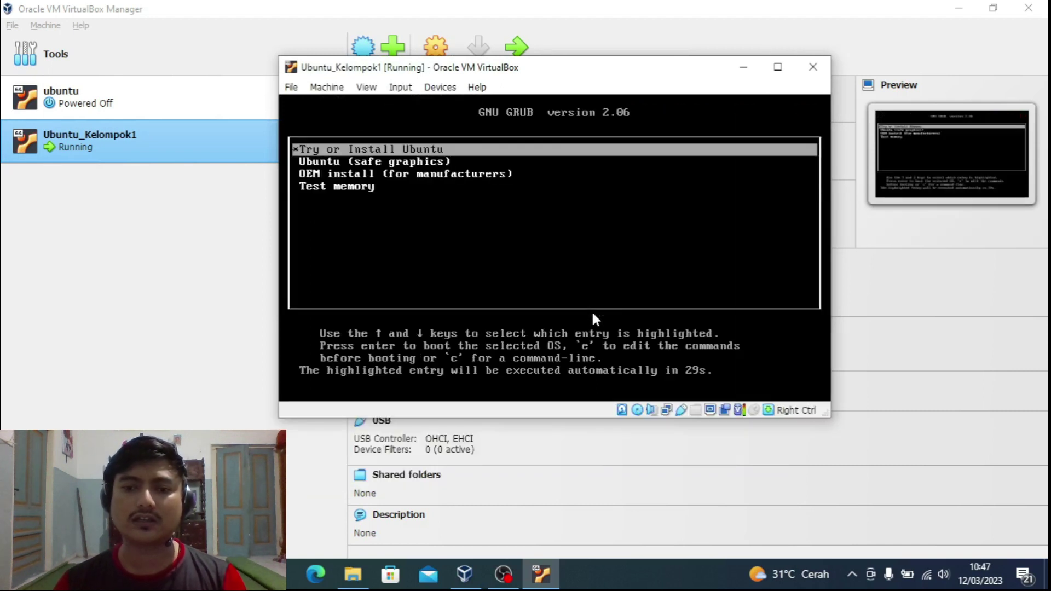
Step: Halt the GRUB countdown and boot the Try or Install Ubuntu entry
key(Down)
key(Up)
key(Down)
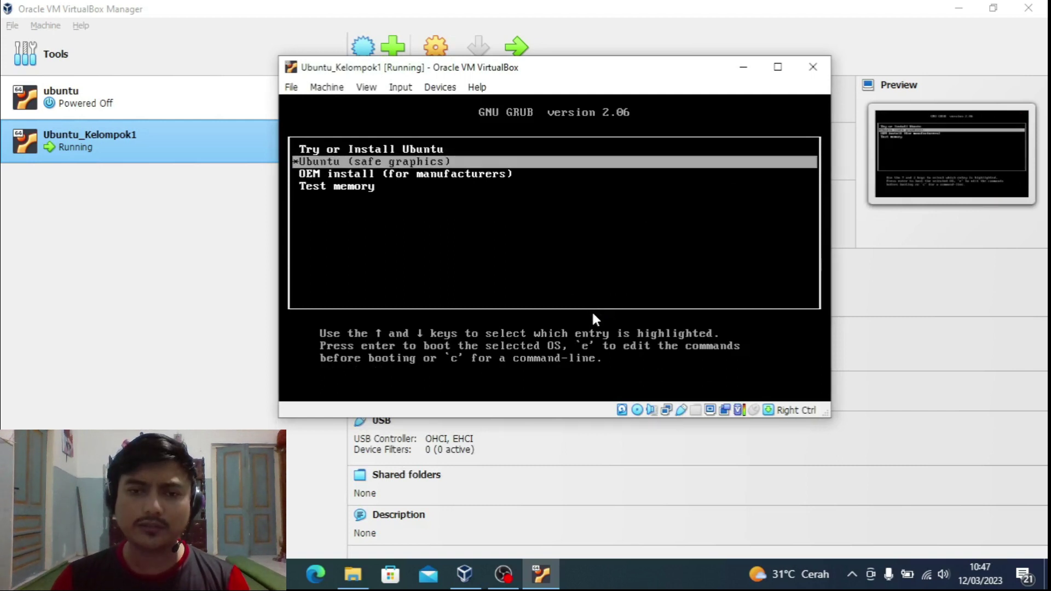
key(Up)
key(Down)
key(Up)
key(Down)
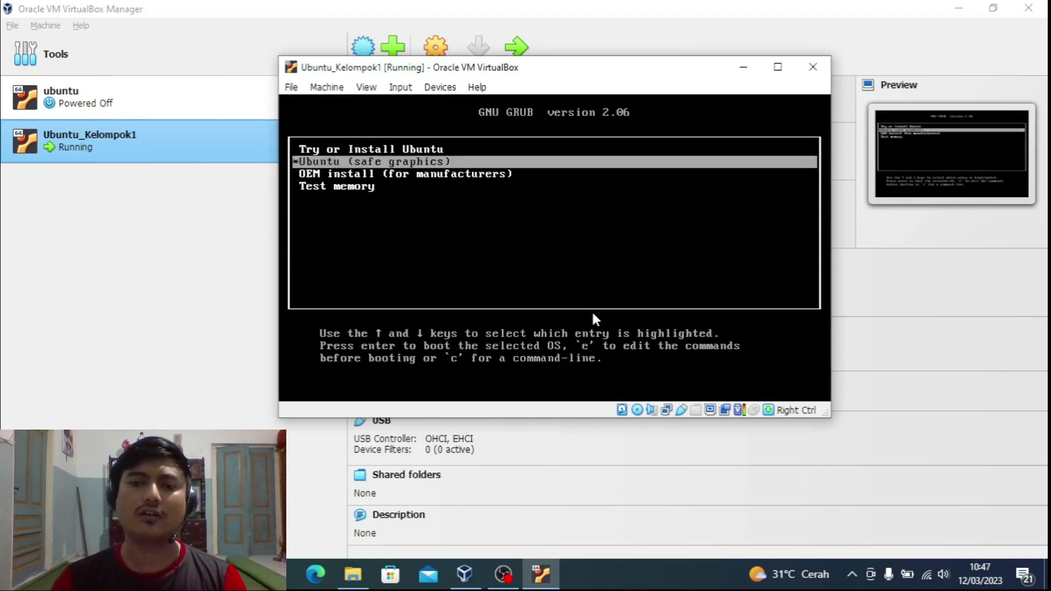
key(Up)
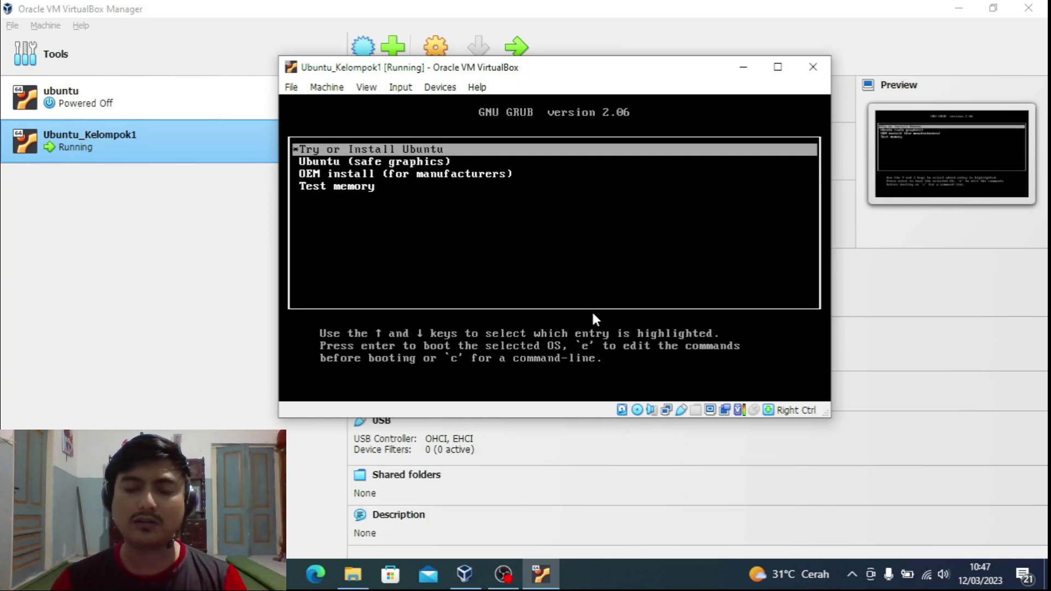
key(Return)
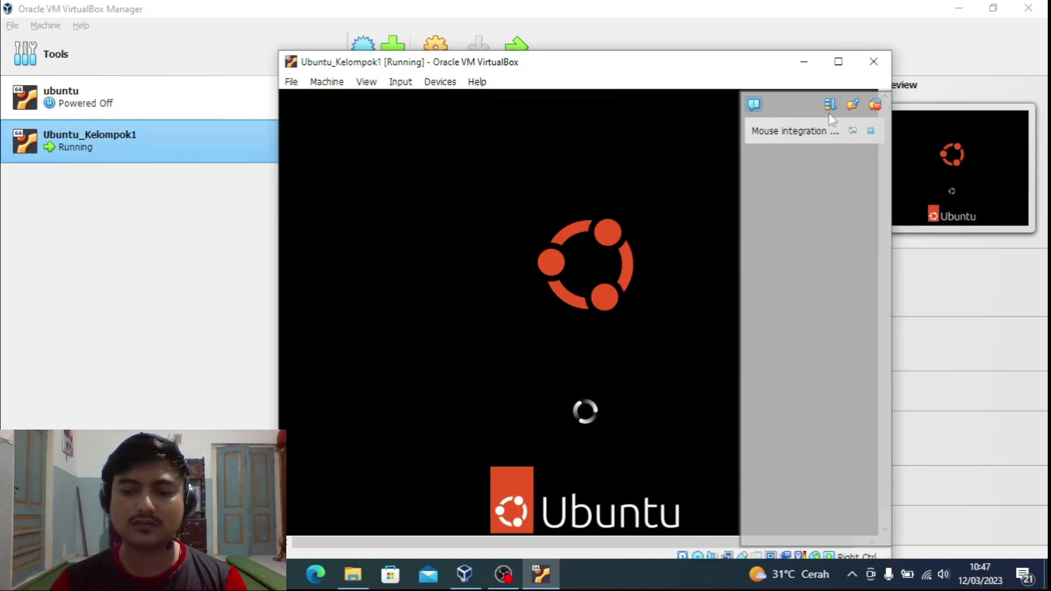
Step: Dismiss the mouse integration notice and choose Install Ubuntu with English
click(854, 130)
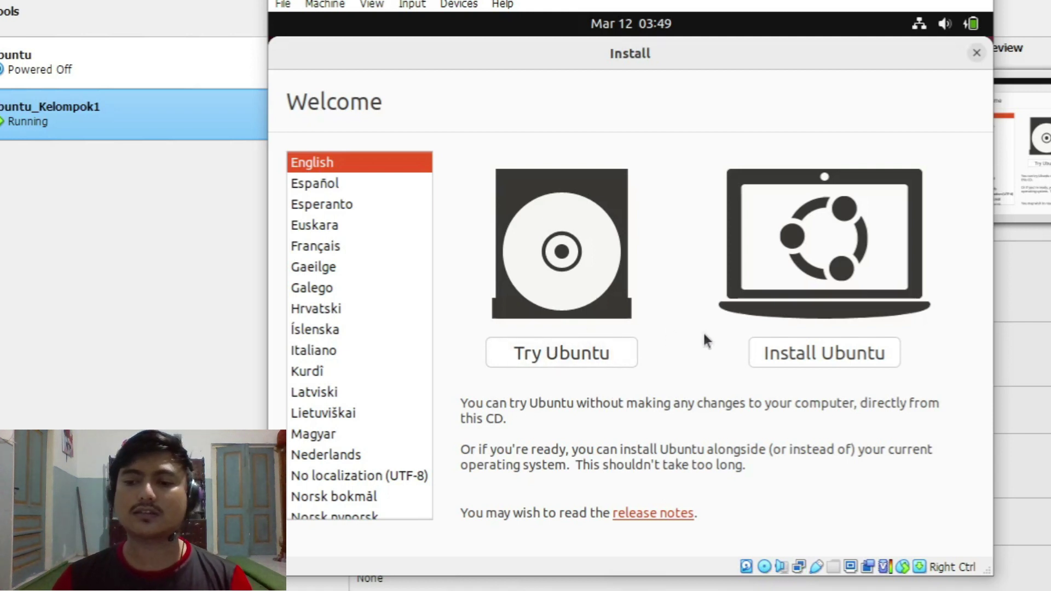
click(844, 354)
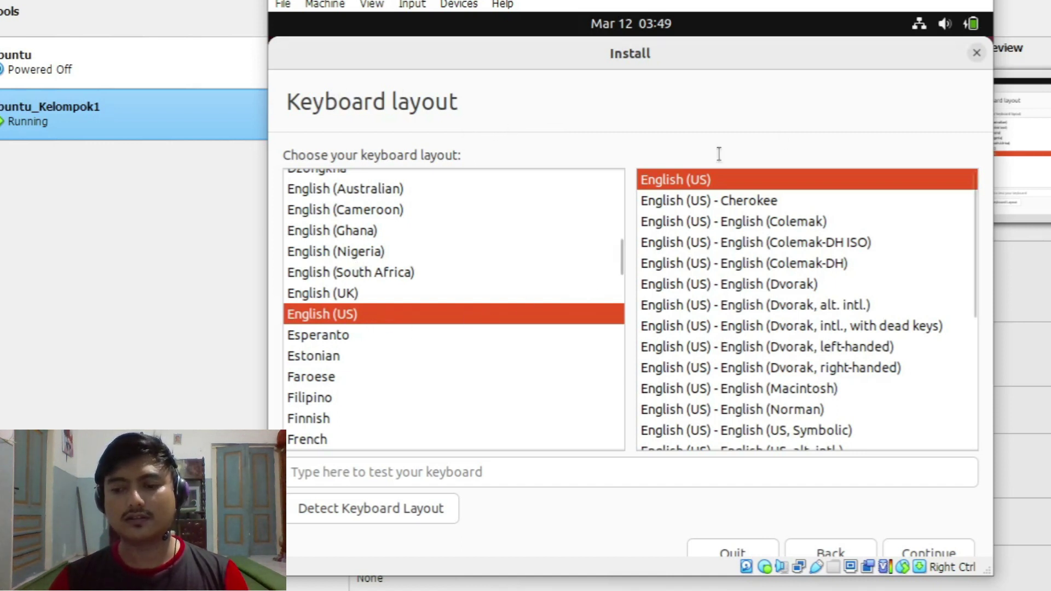
Step: Keep English (US) as the keyboard layout and continue
click(921, 552)
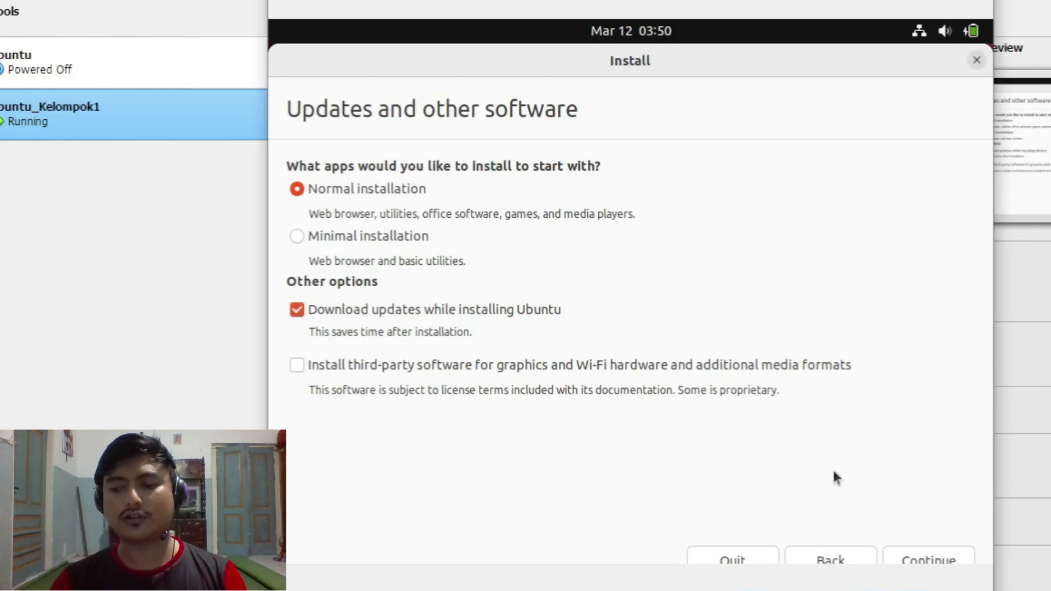
Step: Continue with Normal installation and updates downloaded during install
click(930, 557)
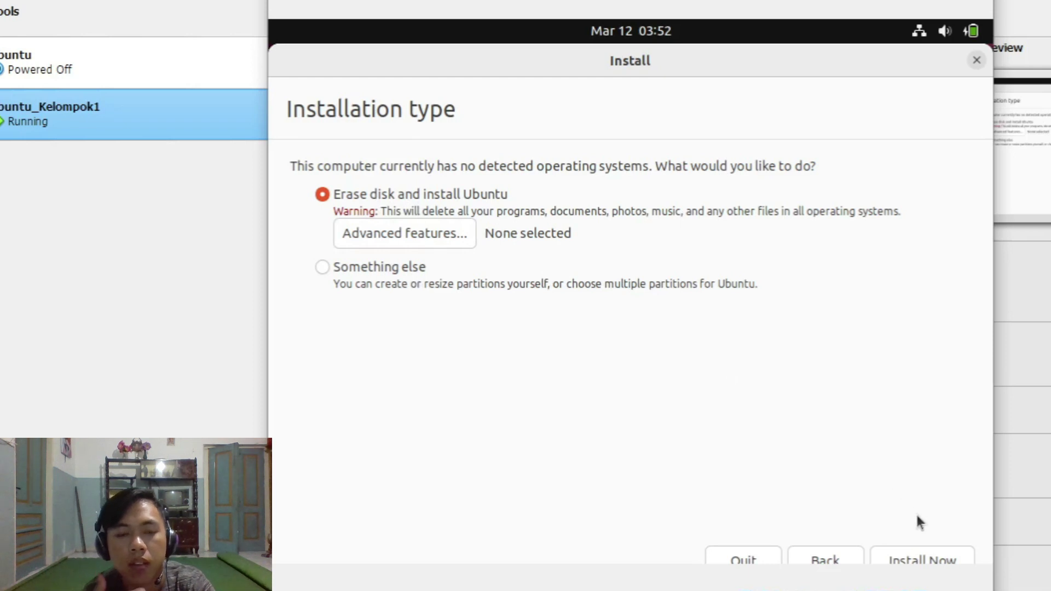
Step: Keep Erase disk and install Ubuntu and start the installation
click(924, 555)
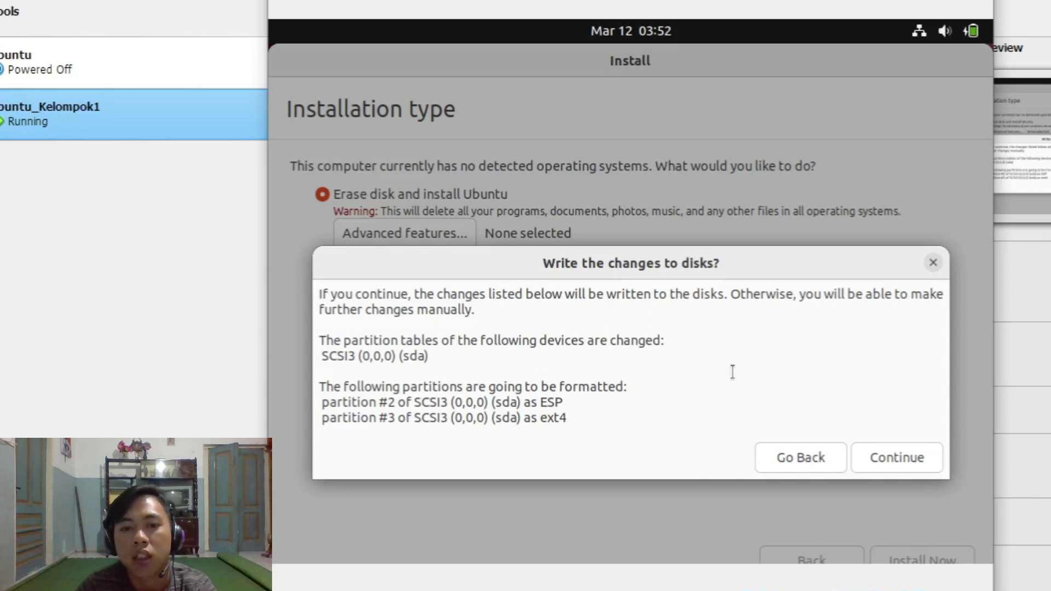
Step: Confirm writing the ESP and ext4 partitions to the sda disk
click(905, 458)
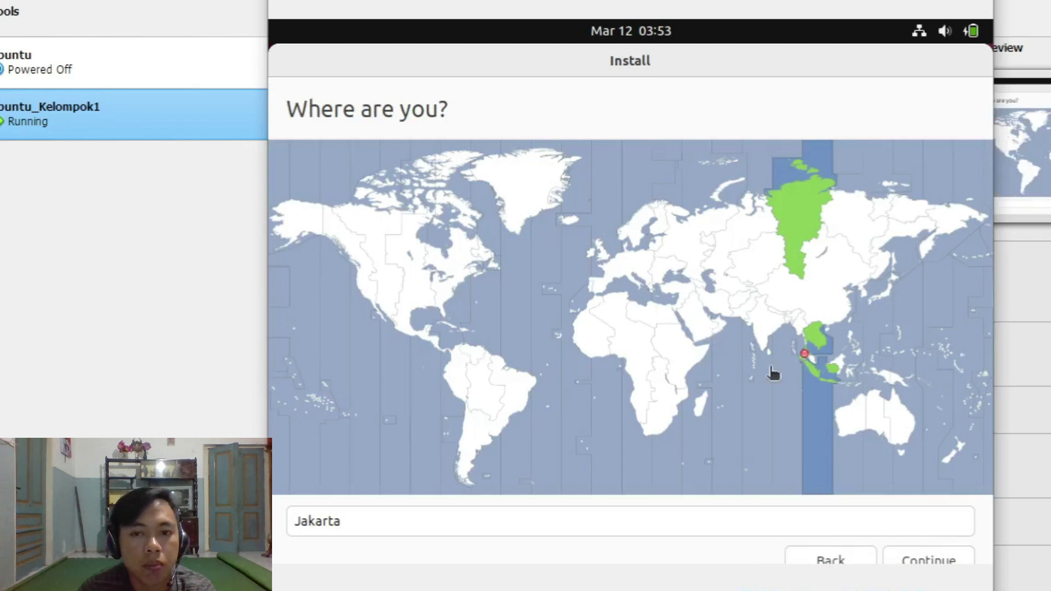
Step: Pick Java on the map so the location is Jakarta, then continue
click(827, 383)
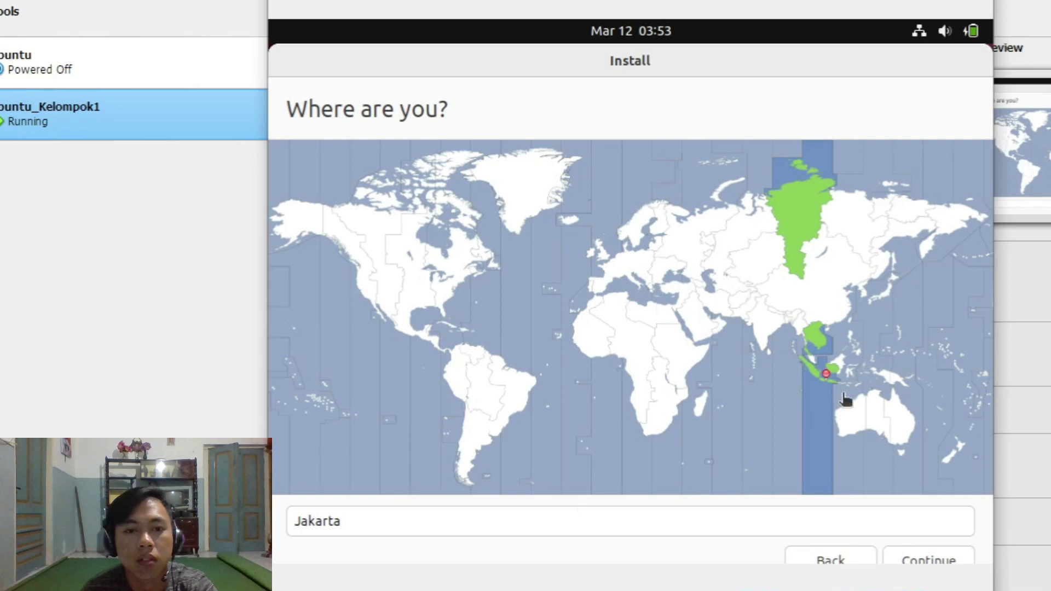
click(831, 383)
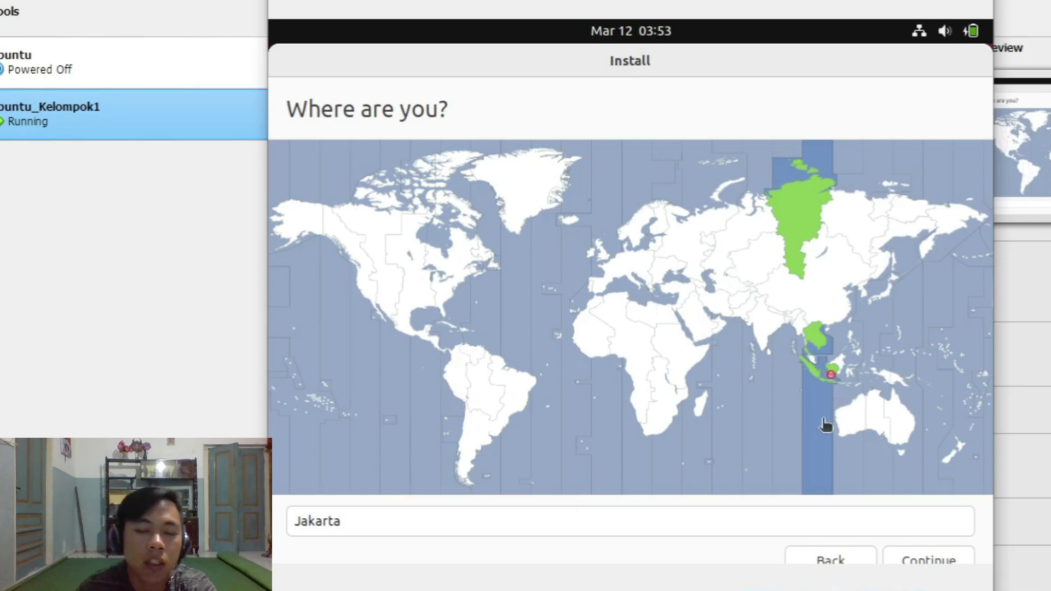
click(929, 563)
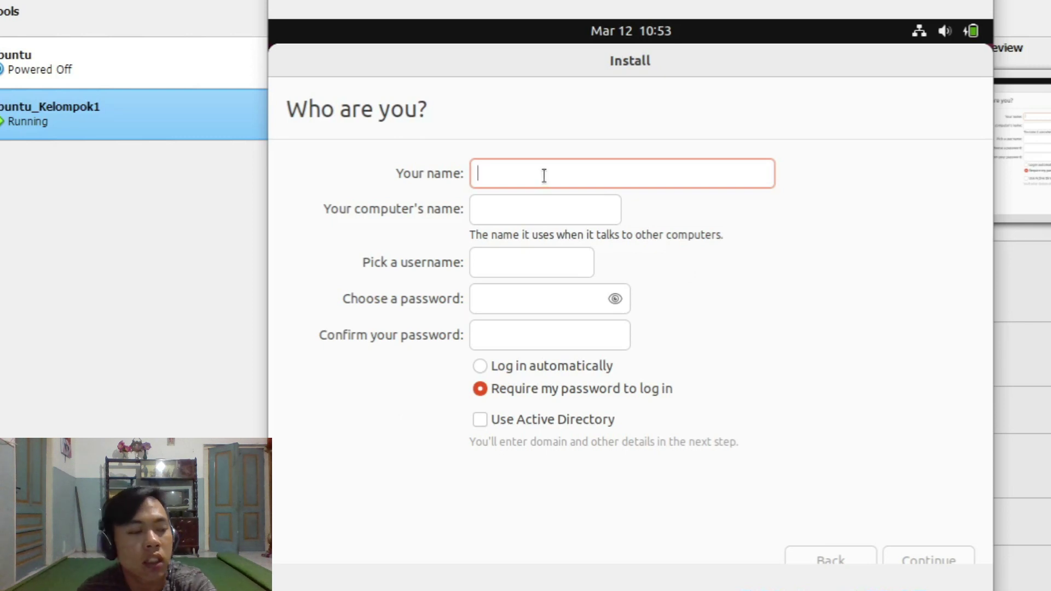
Step: Enter the name kelompok1, correcting the capital K to lowercase
text(Kel)
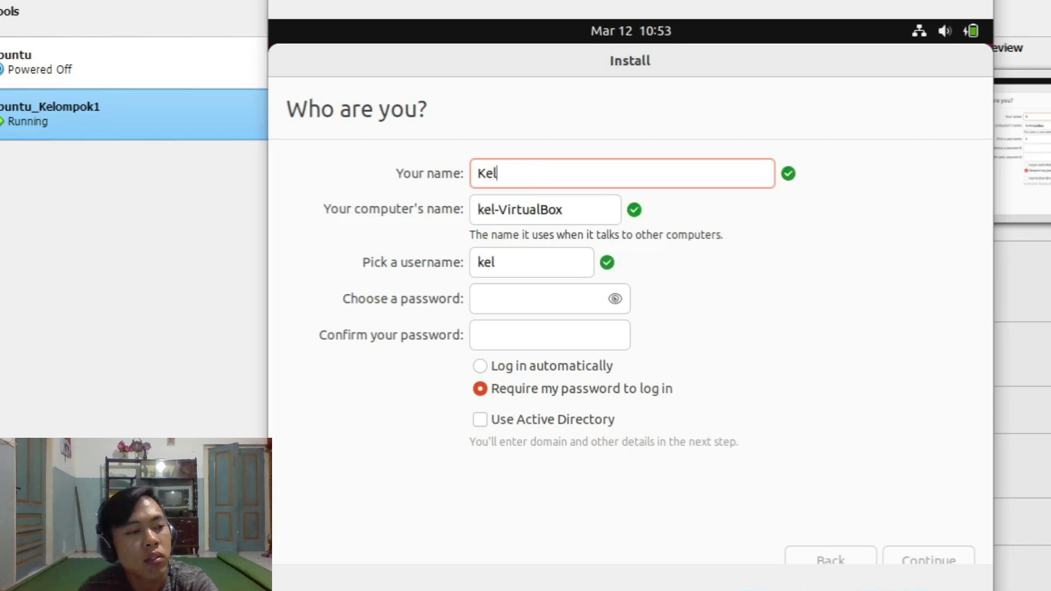
text(ompok1)
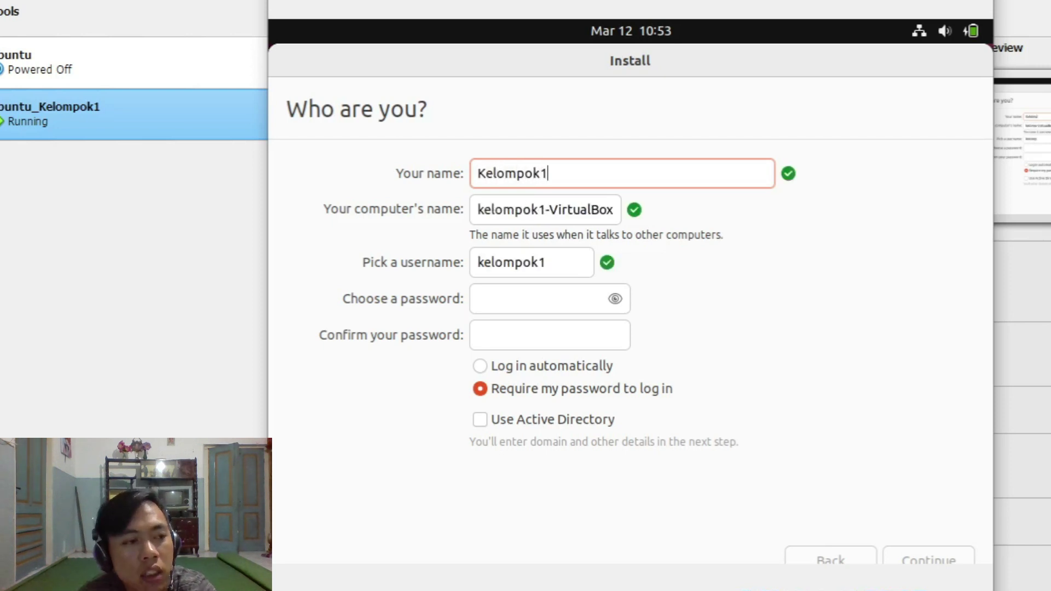
click(484, 174)
key(BackSpace)
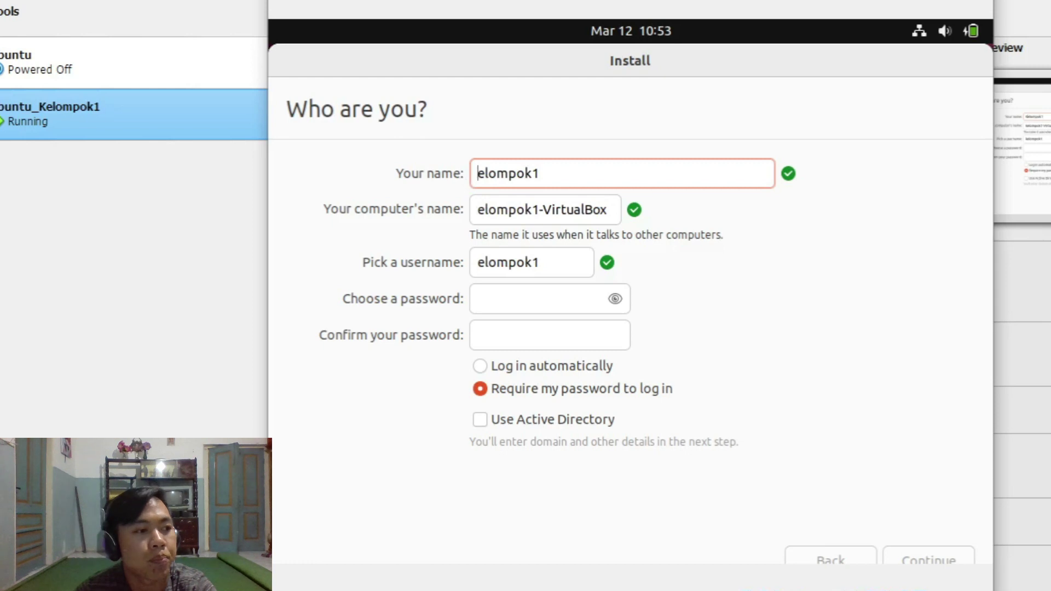
text(k)
Step: Type the account password, reveal it to check it, and enter the same password to confirm
click(485, 292)
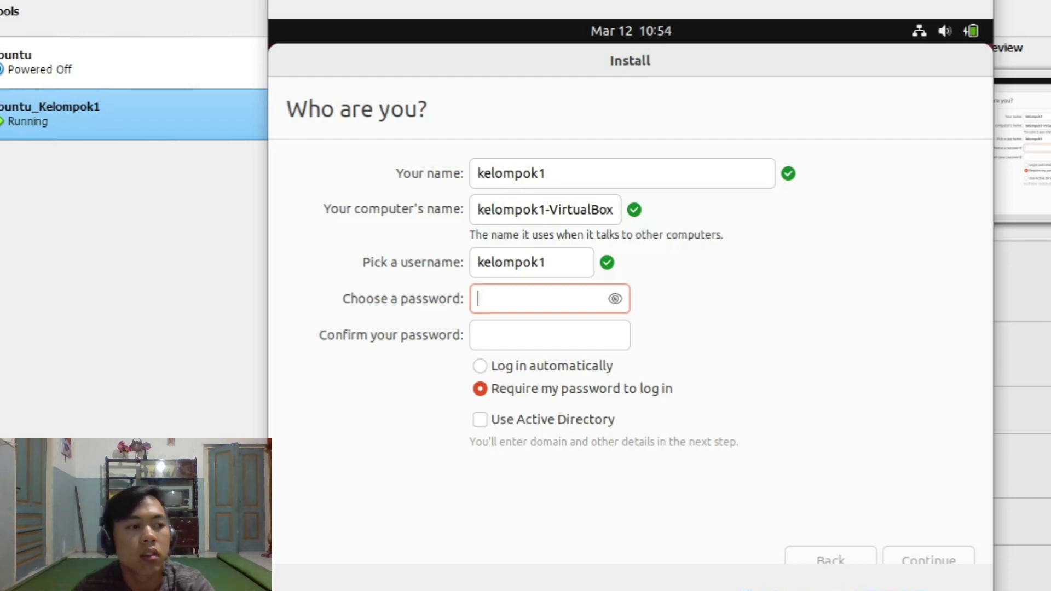
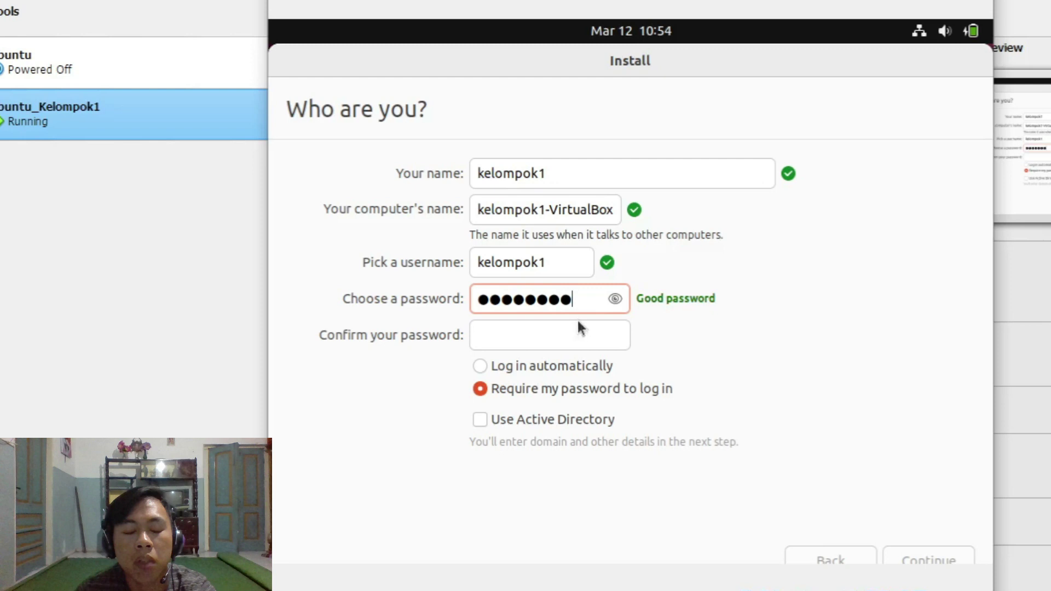
click(615, 299)
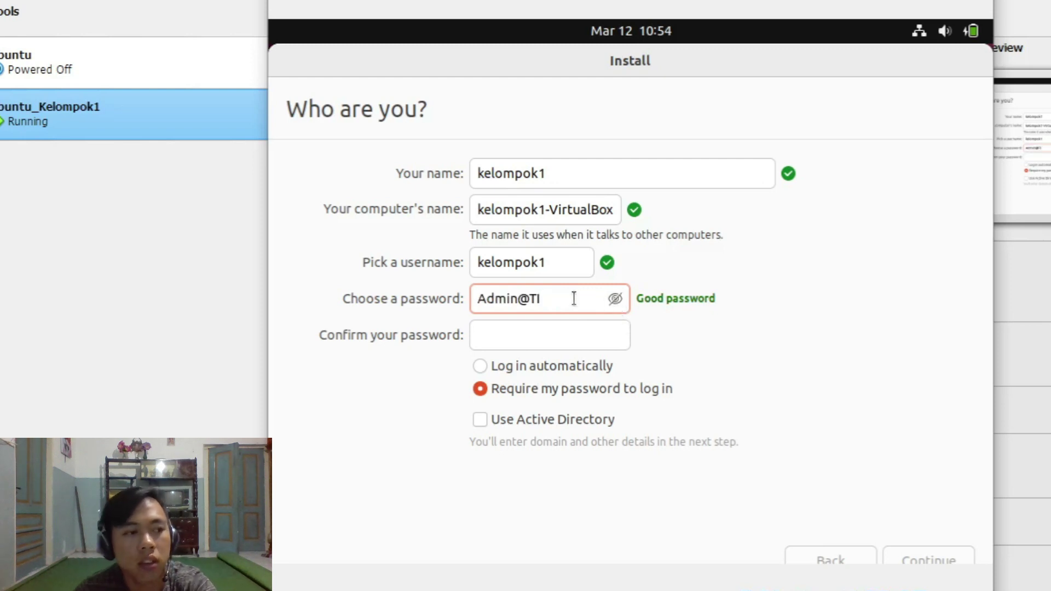
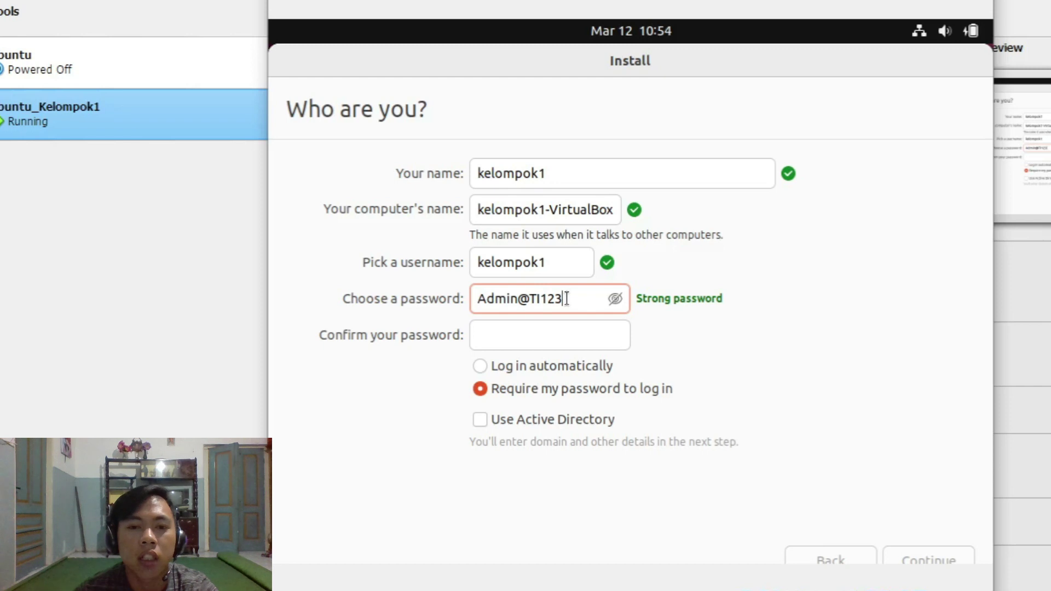
click(510, 330)
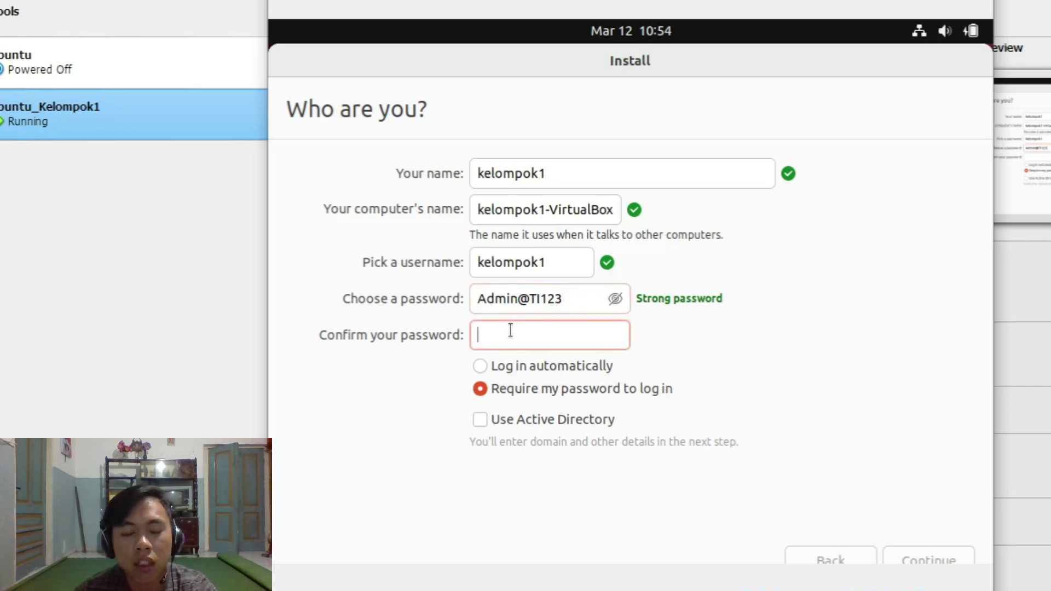
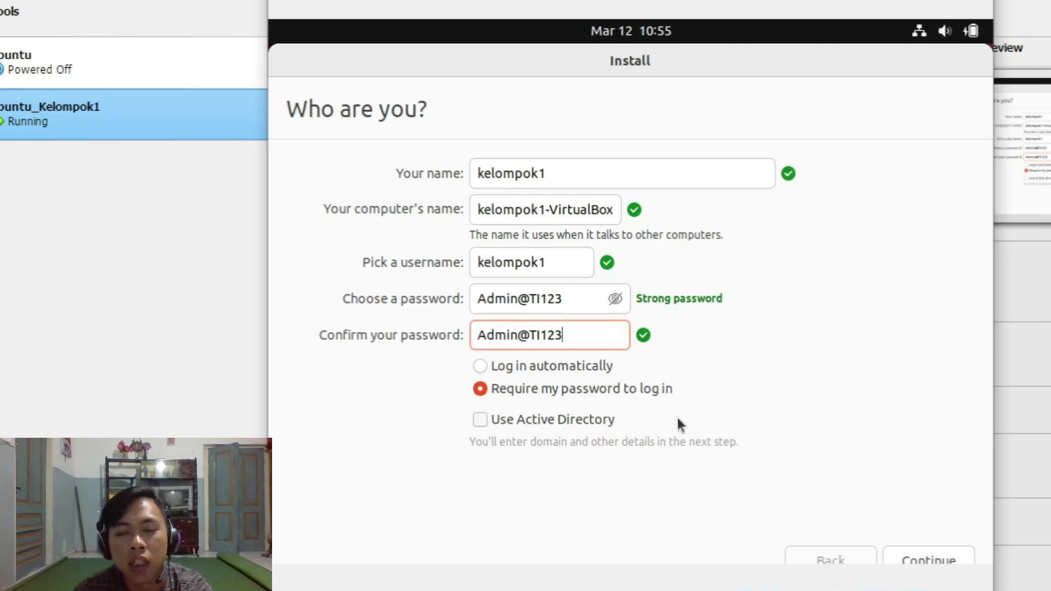
Step: Accept the account details and let Ubuntu install until the Installation Complete dialog appears
click(920, 559)
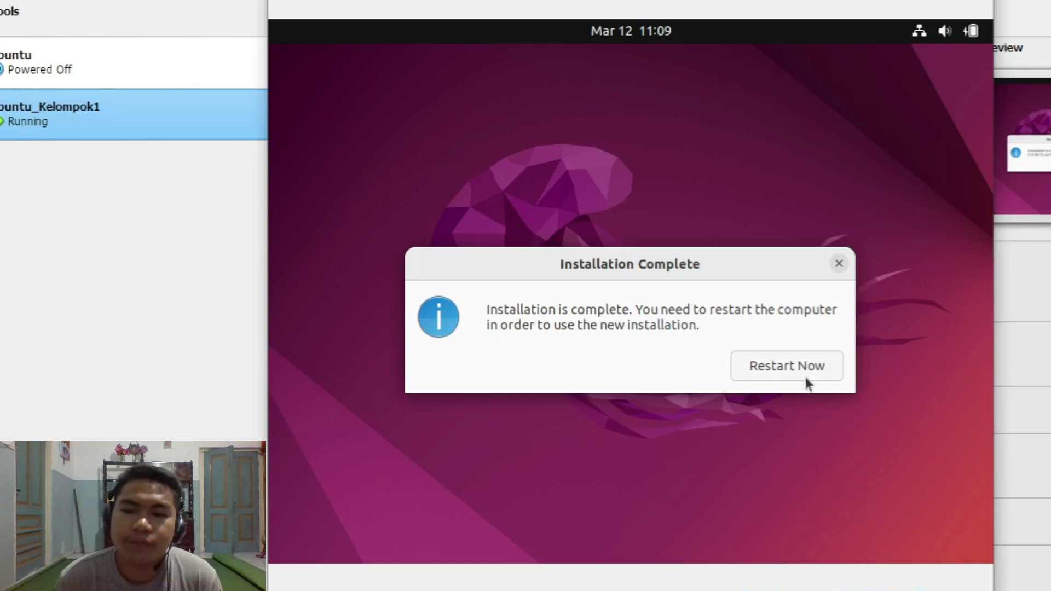
Step: Restart the VM and confirm the installation medium is removed so it boots from disk
click(795, 365)
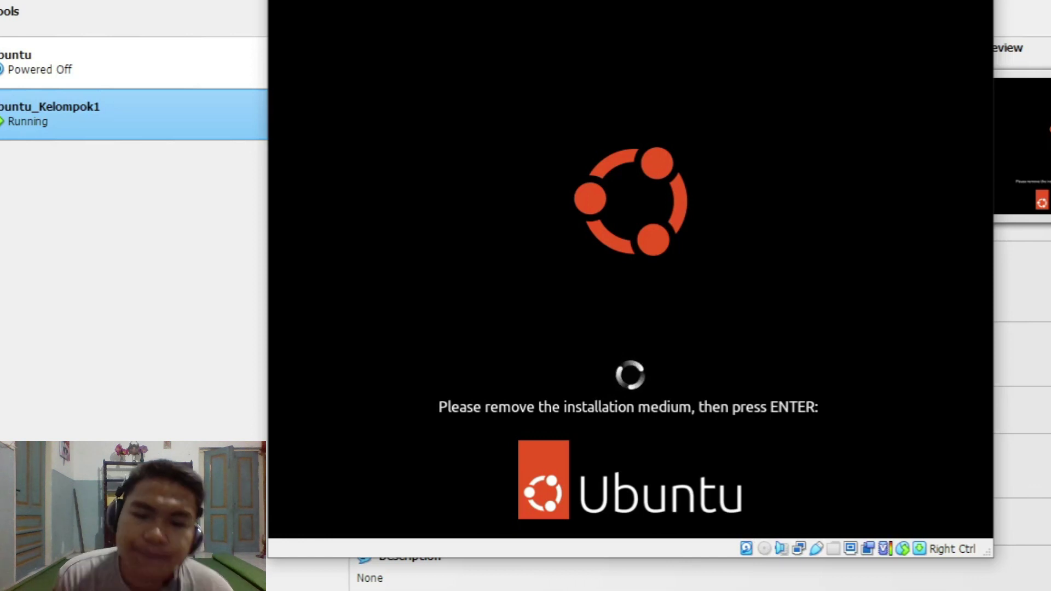
key(Return)
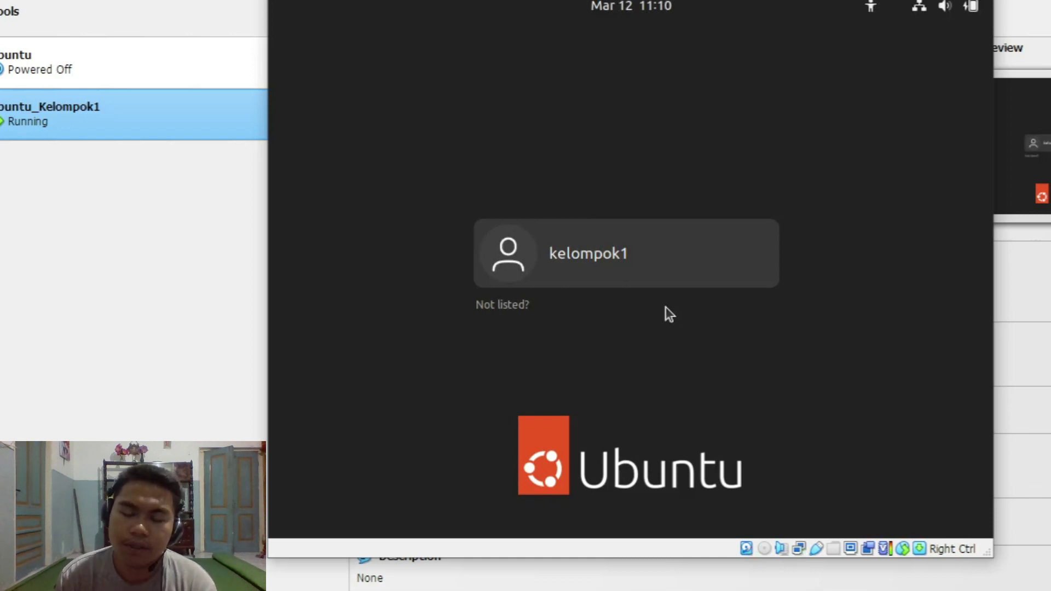
Step: Log in as the new user by selecting the account and entering its password
click(619, 264)
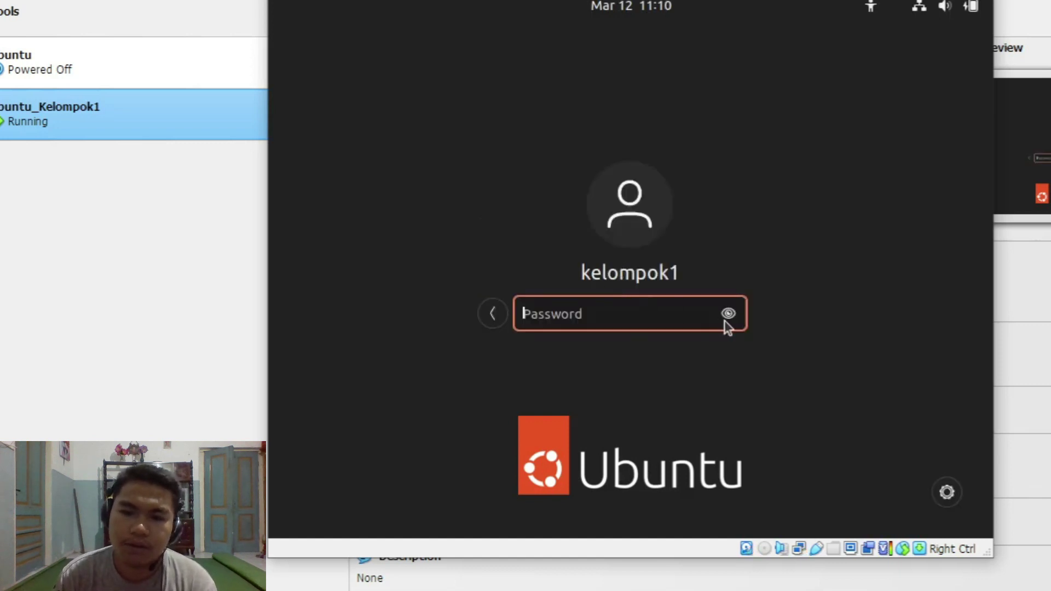
click(729, 316)
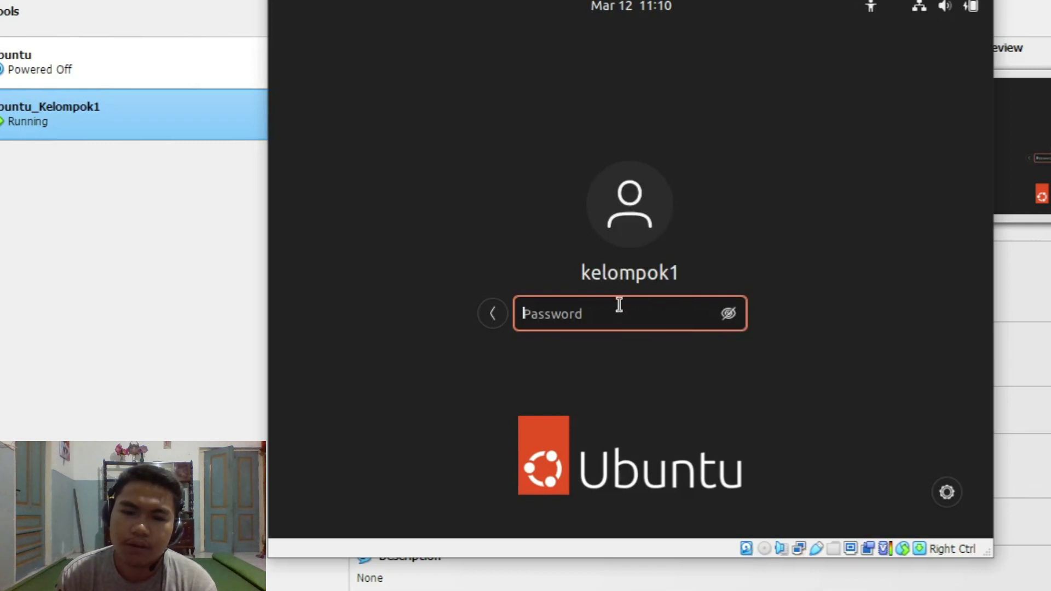
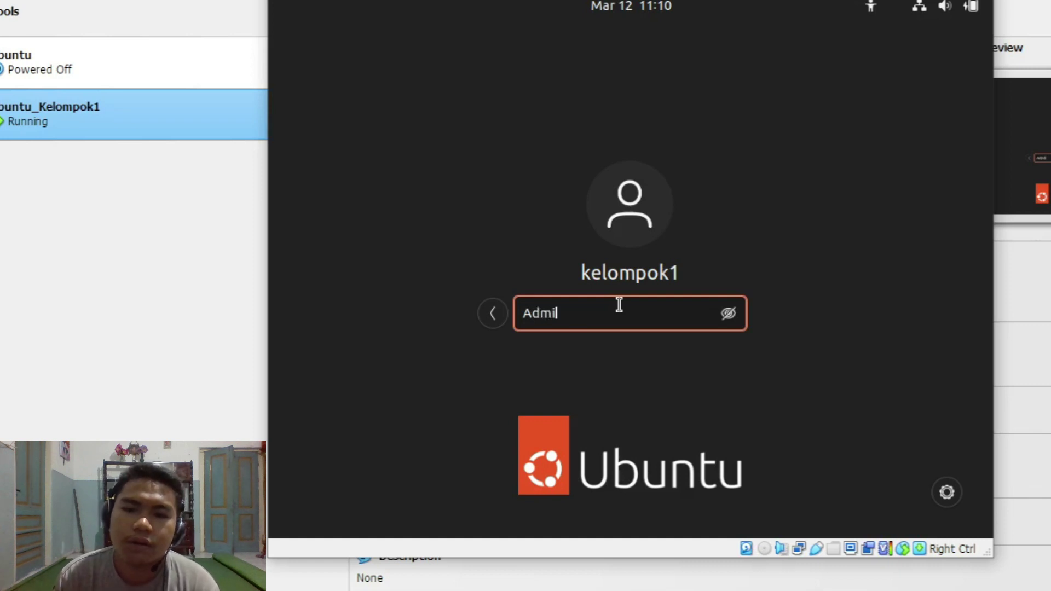
key(Return)
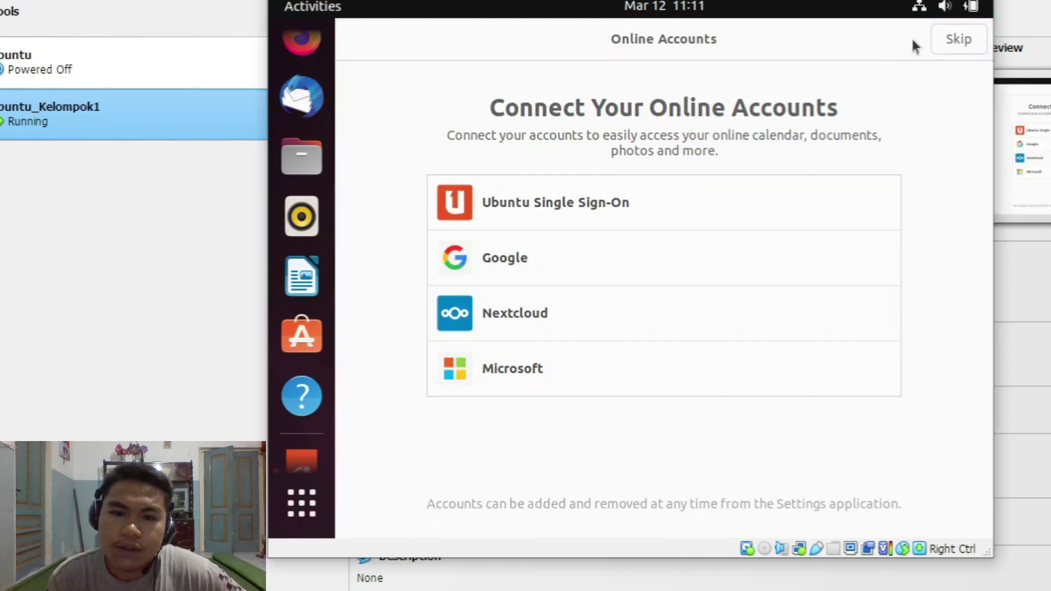
Step: Skip Online Accounts and quit the Welcome to Ubuntu wizard from its top-bar menu
click(951, 38)
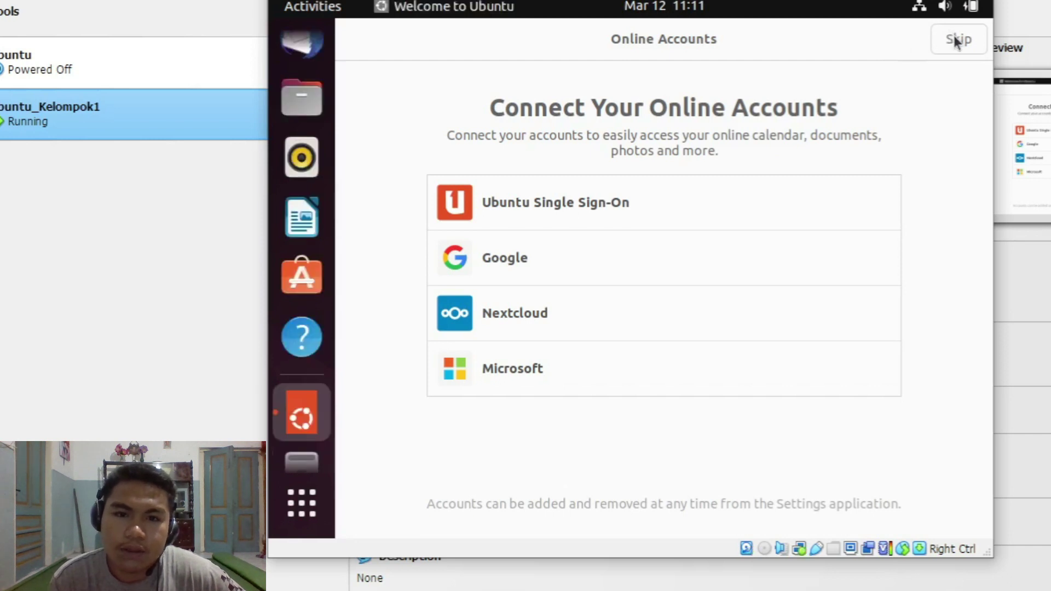
click(954, 39)
click(953, 39)
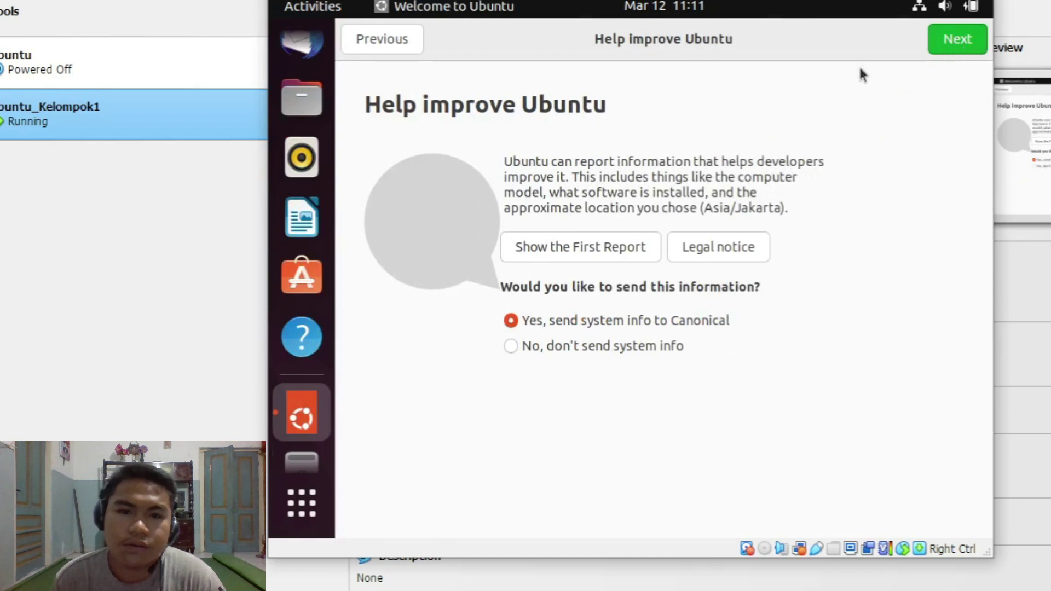
click(402, 7)
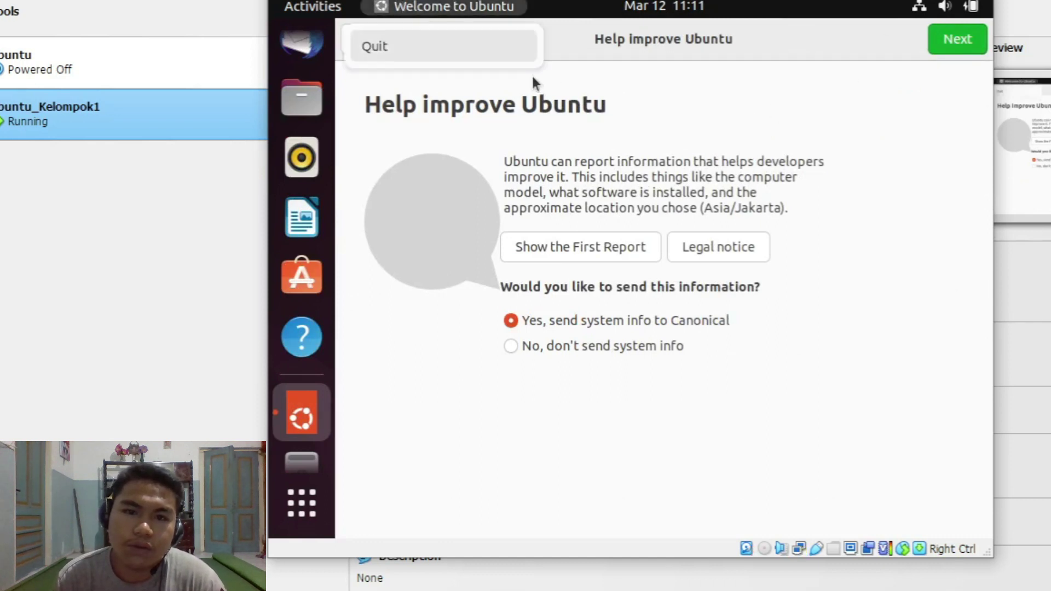
click(401, 47)
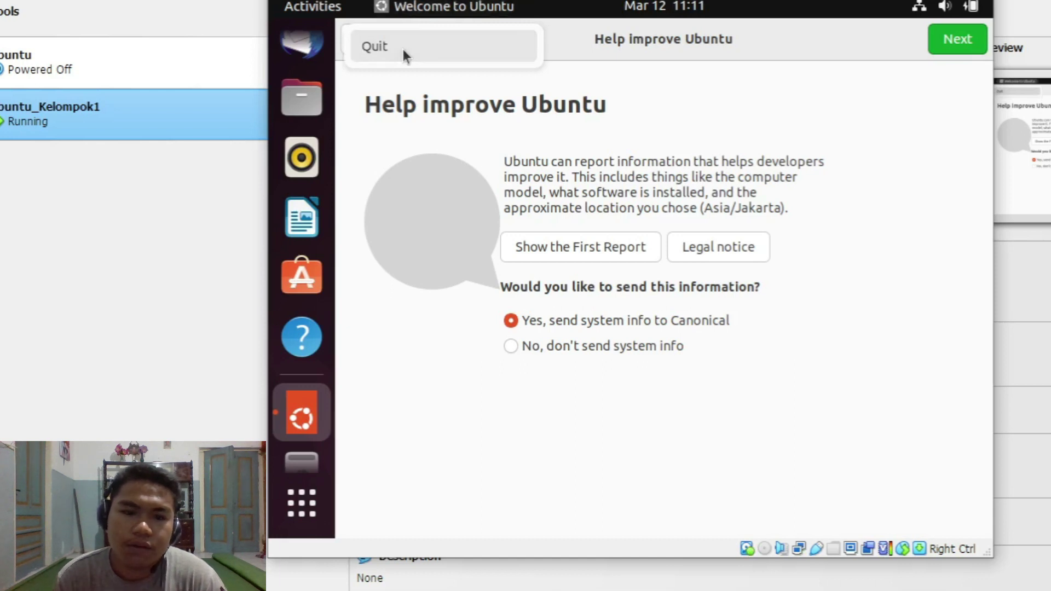